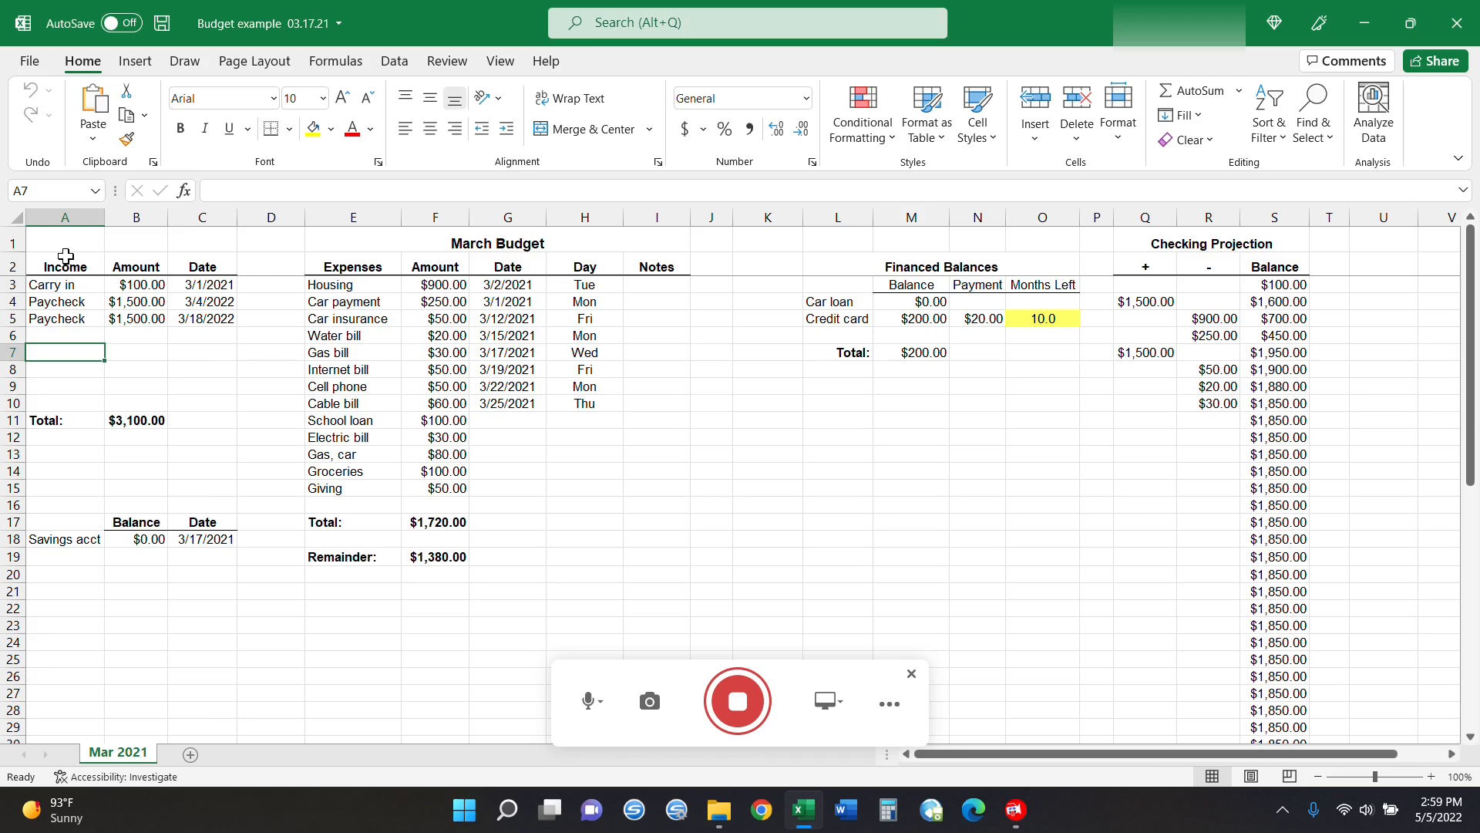
Examine the income table, its total formula, the carry-in amount and the savings account section.
left_click_drag(68, 267, 209, 319)
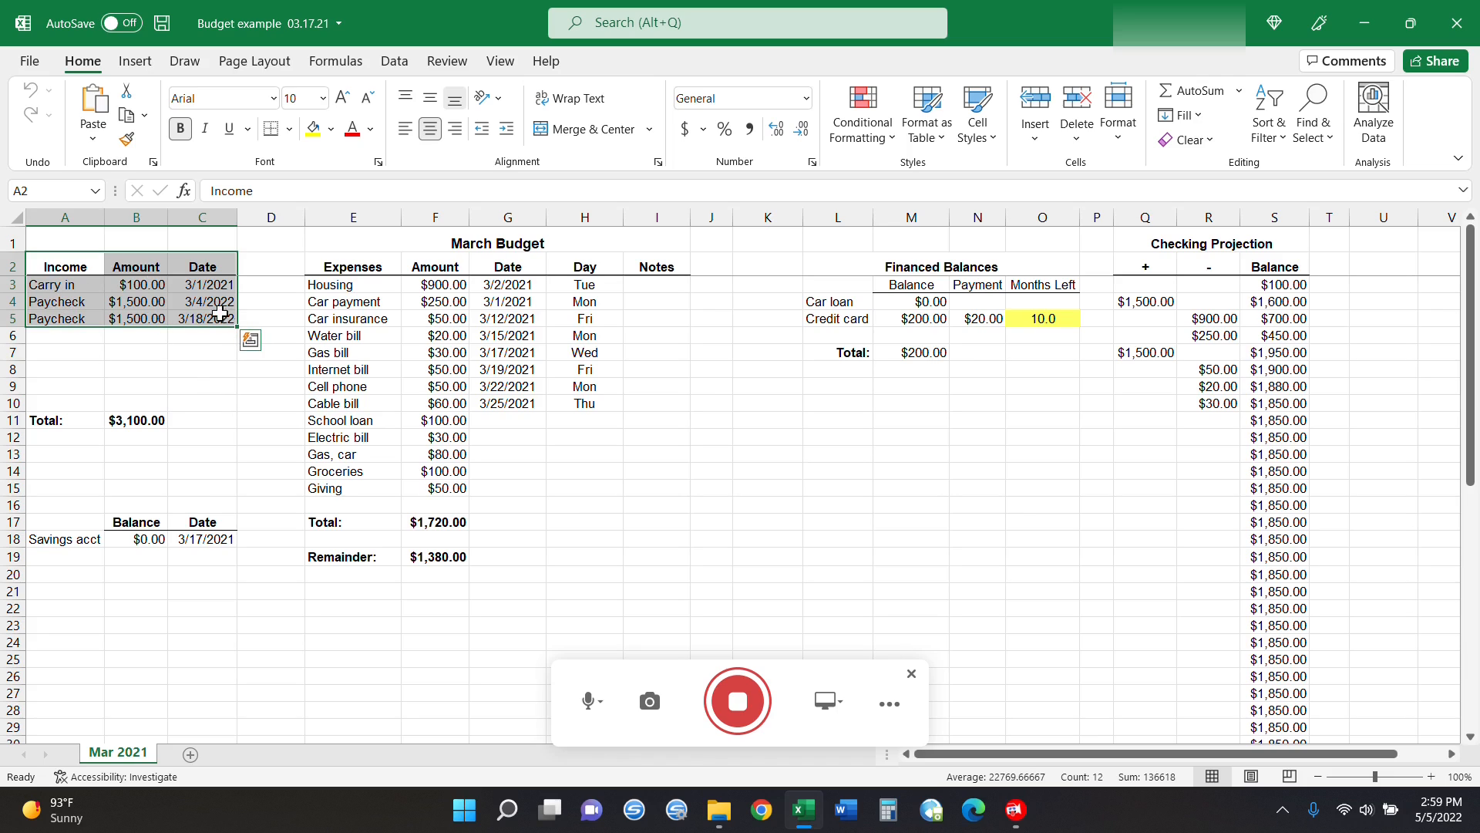
left_click(157, 349)
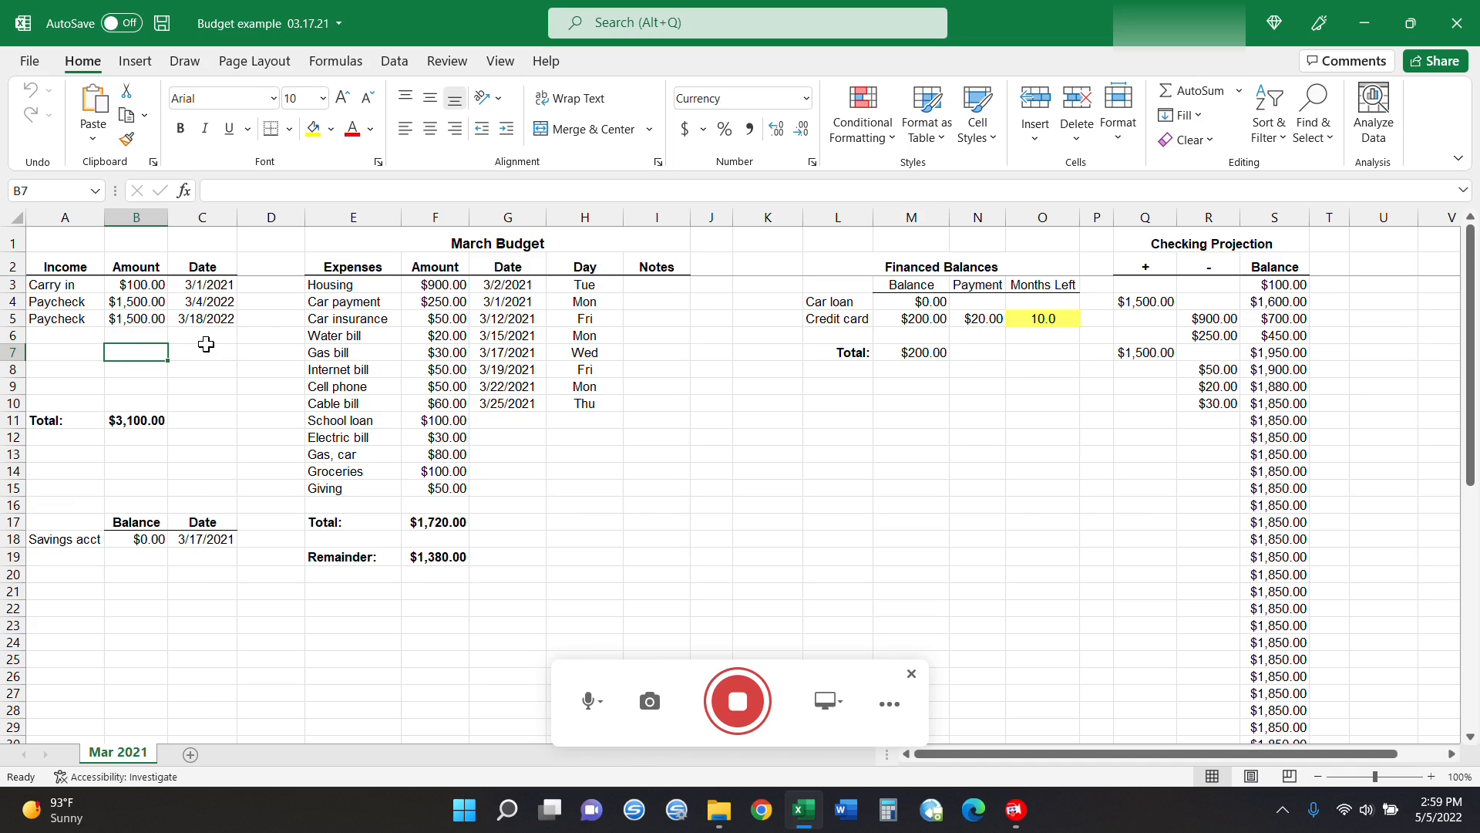
left_click(144, 423)
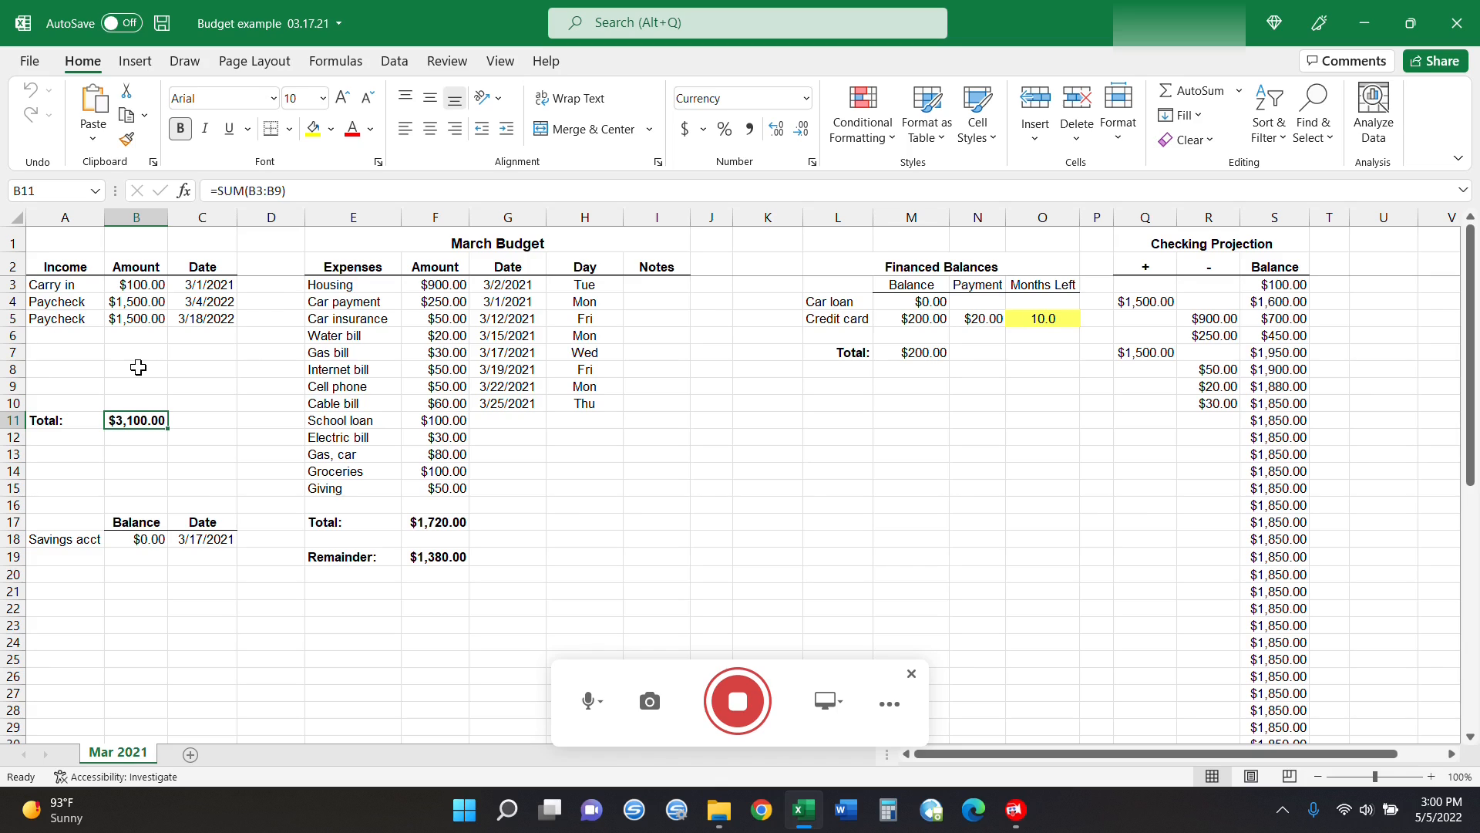
left_click(151, 284)
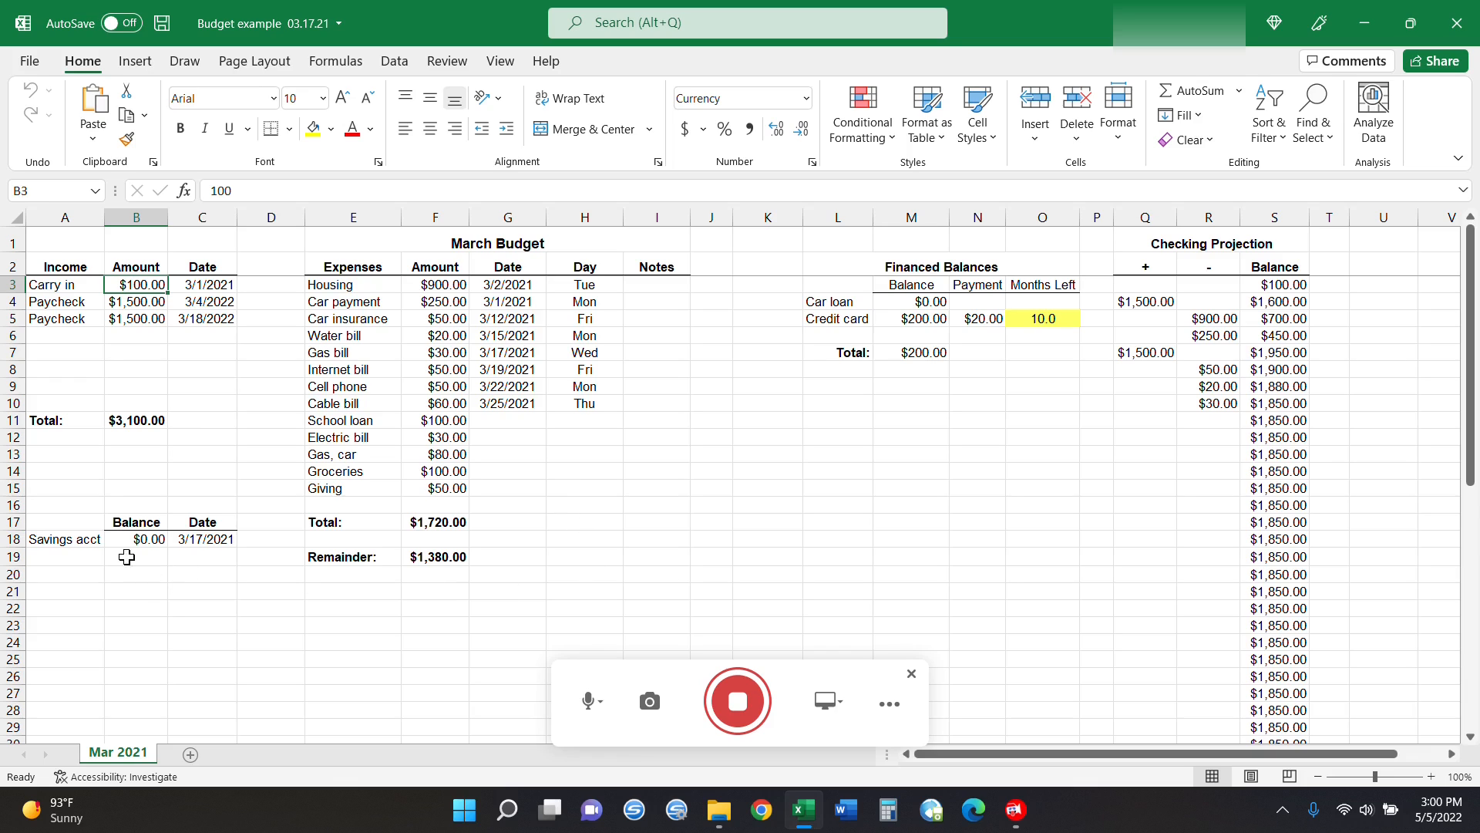
left_click(69, 524)
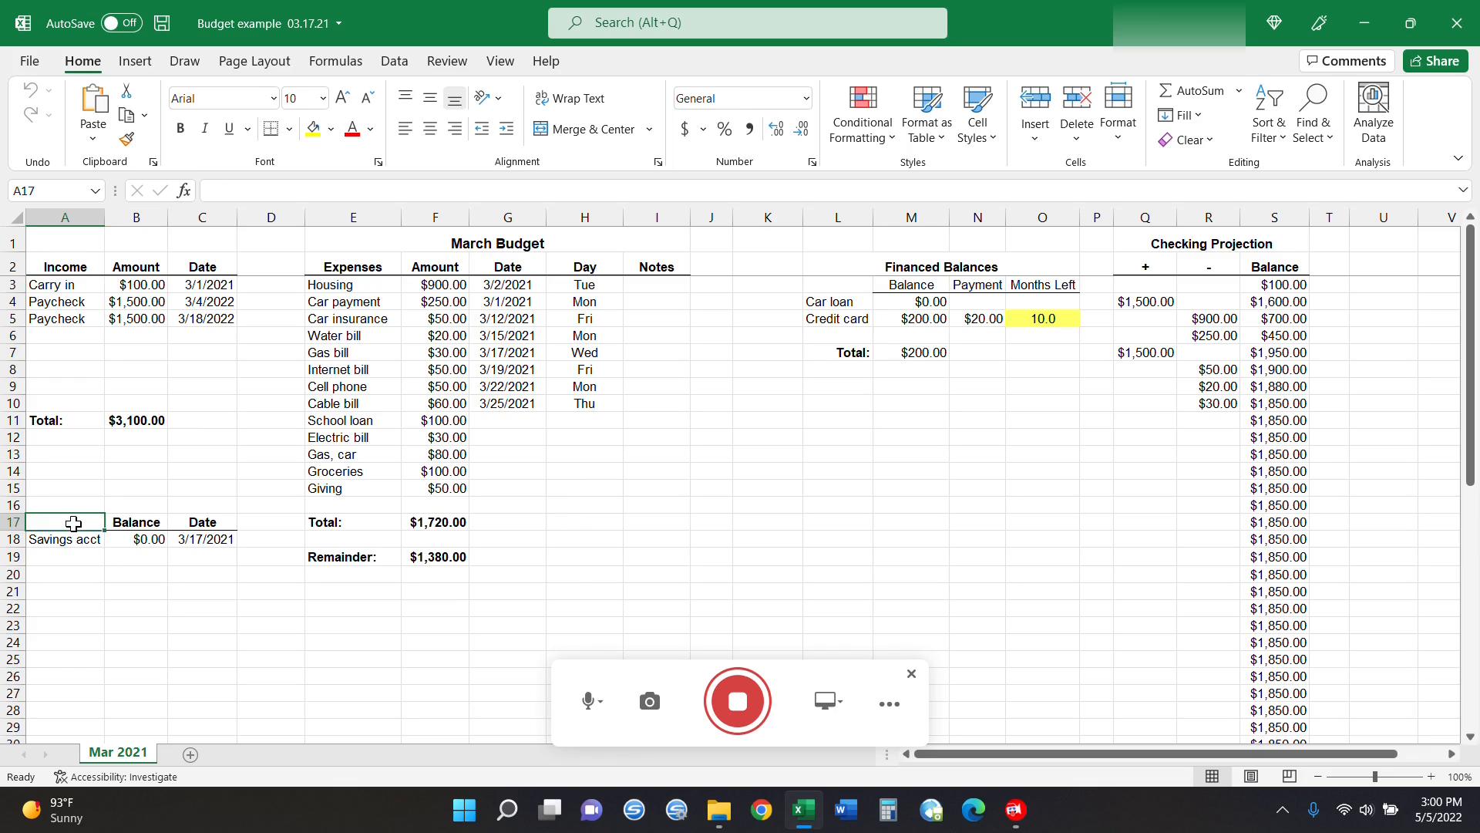
left_click(97, 544)
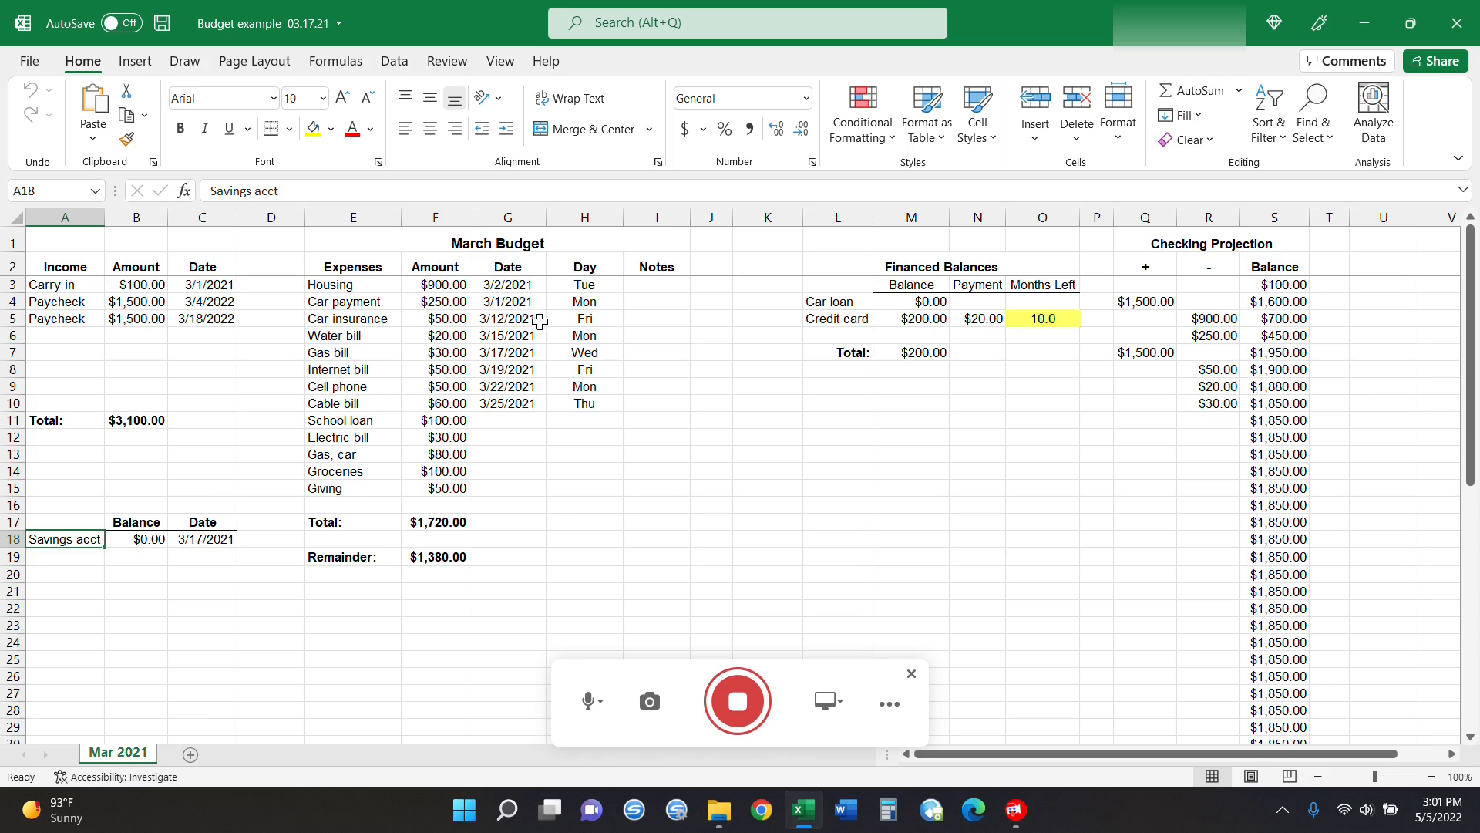
Examine the March expenses table, including the Notes column, the Day formula, and the Total and Remainder formulas.
left_click_drag(370, 266, 643, 486)
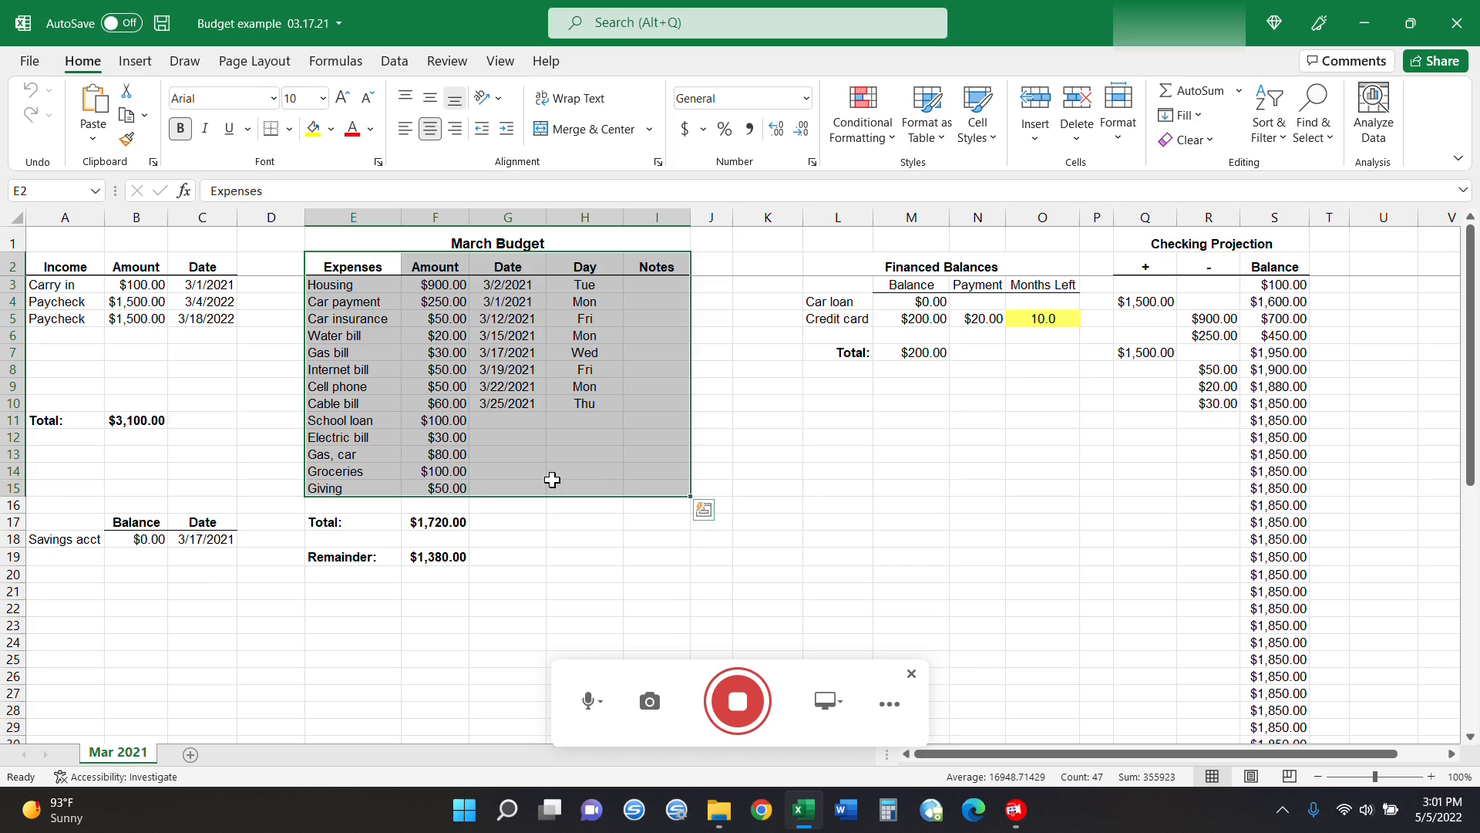
left_click(661, 285)
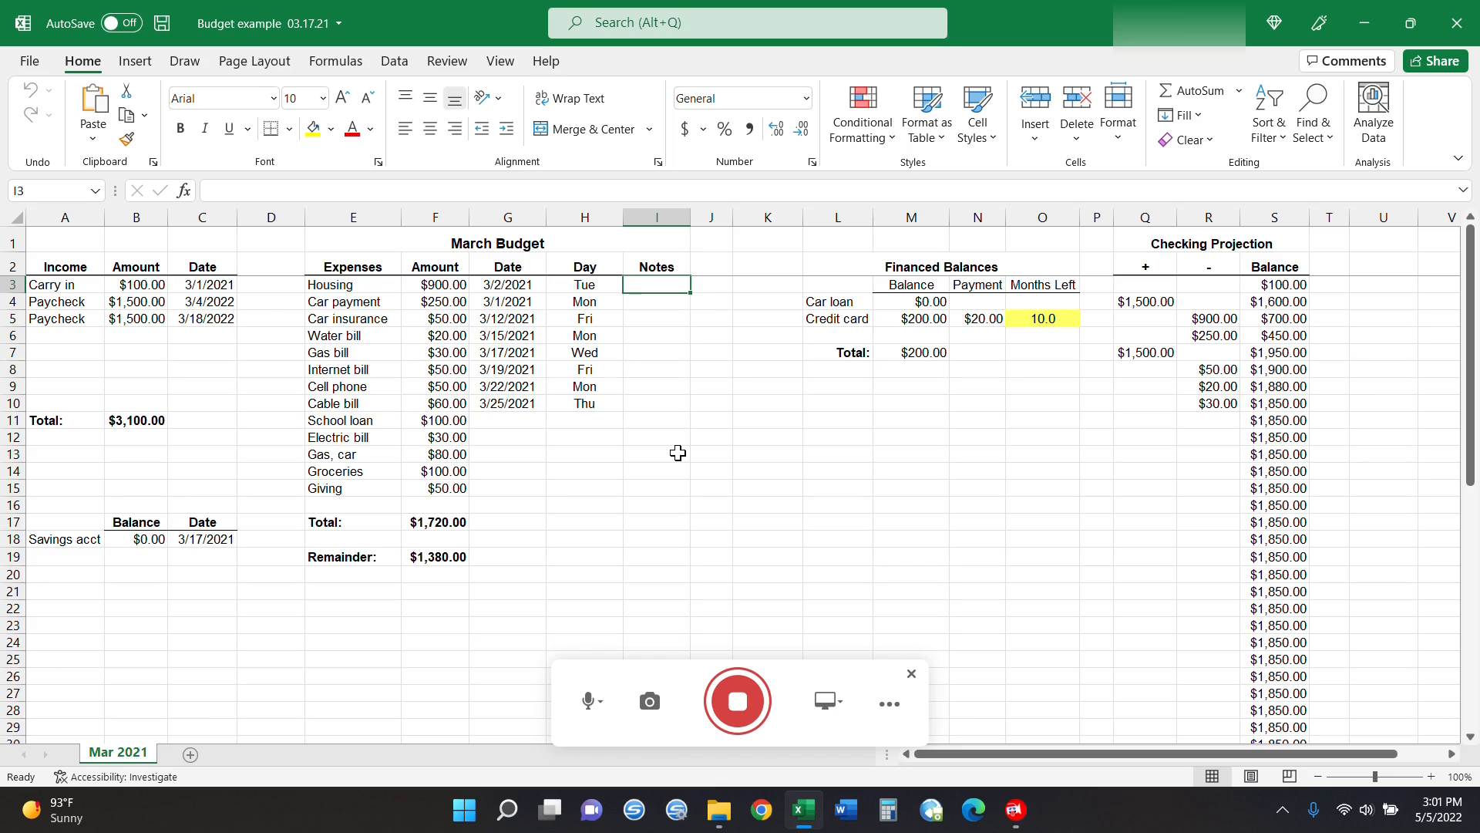
left_click(604, 288)
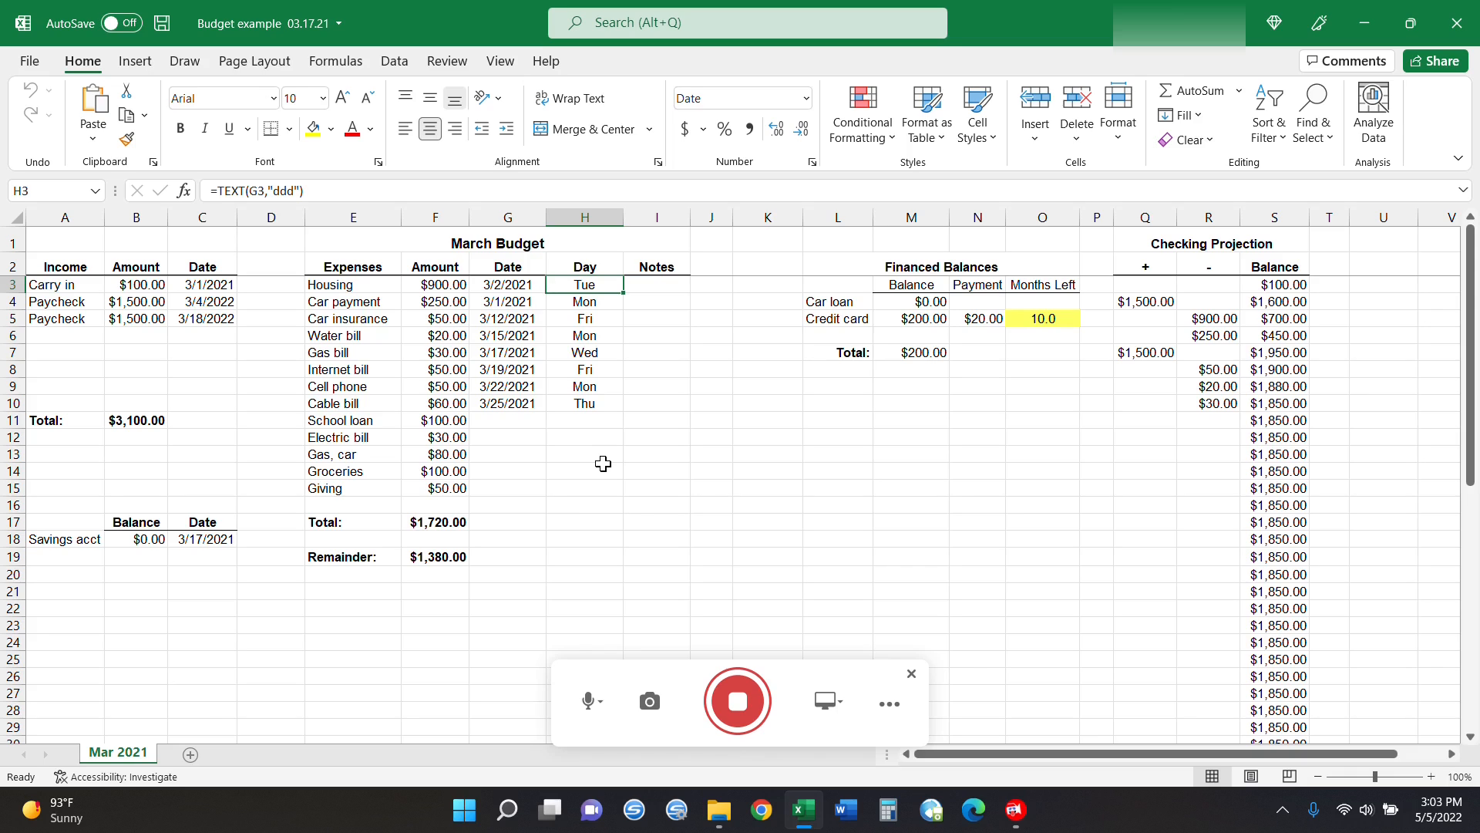
left_click(446, 521)
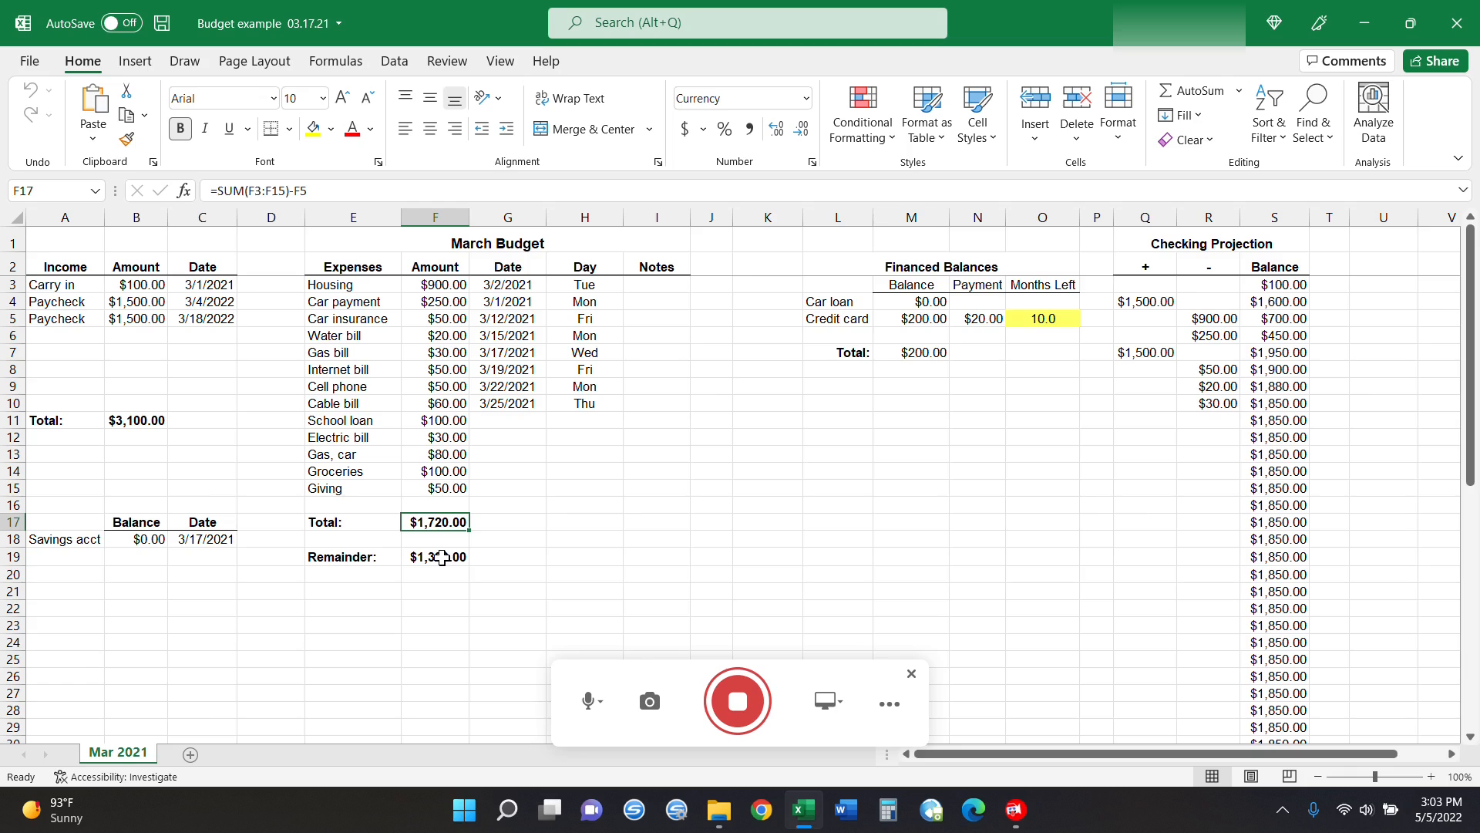
left_click(442, 557)
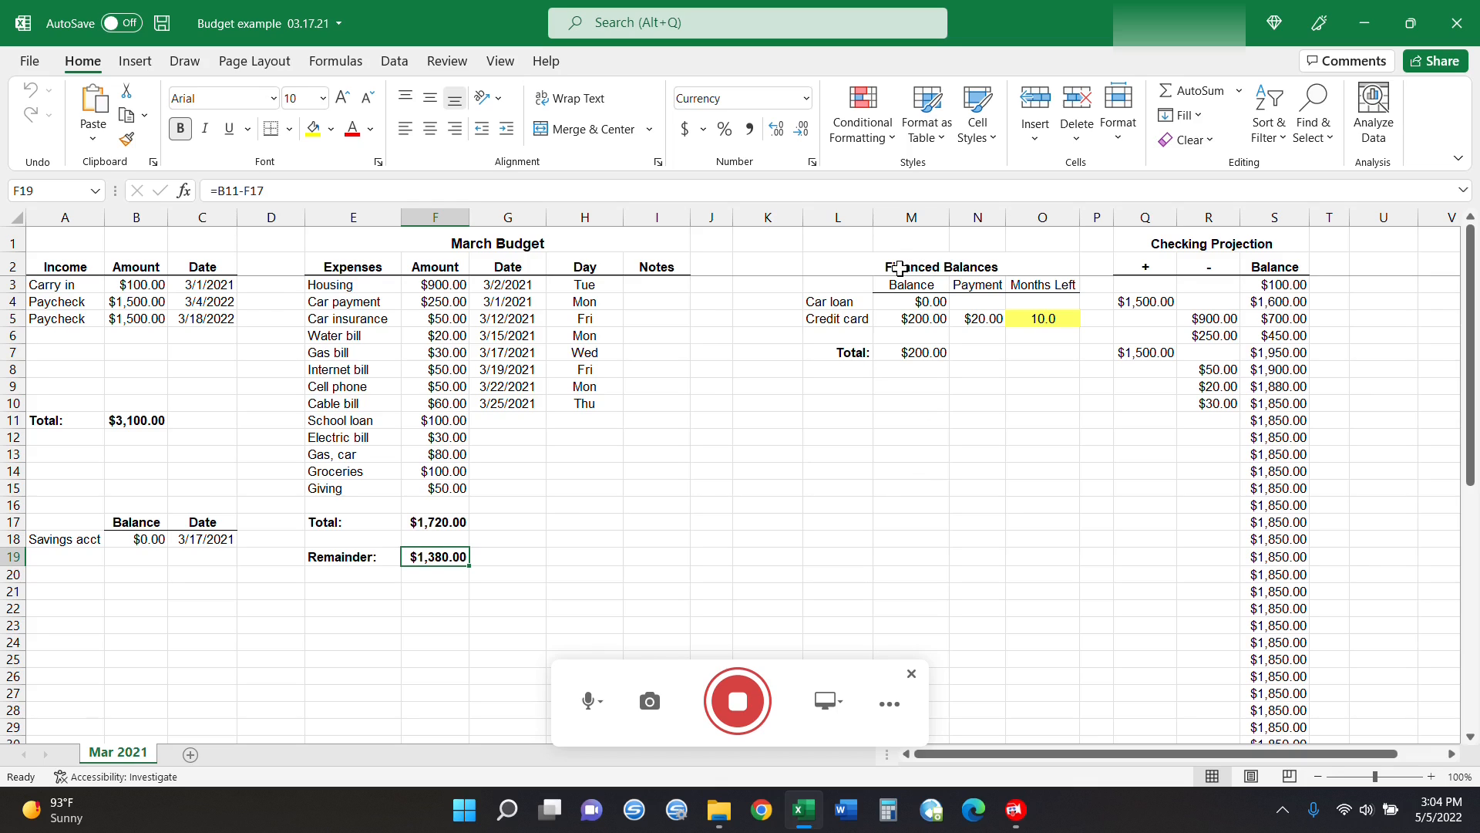
Review the Financed Balances table and the credit card's balance, payment and Months Left formula.
left_click_drag(837, 264, 1020, 321)
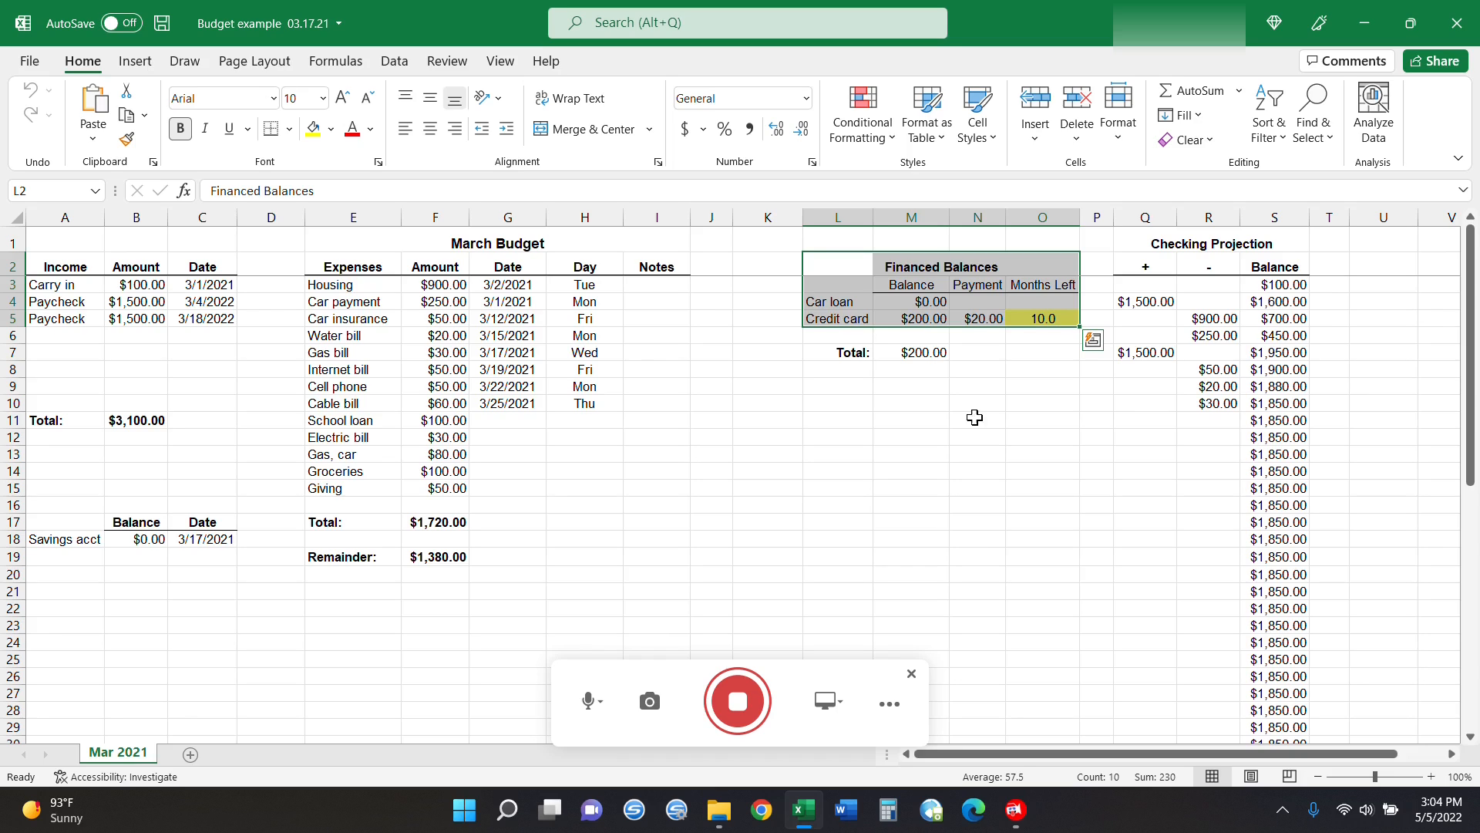
left_click(925, 317)
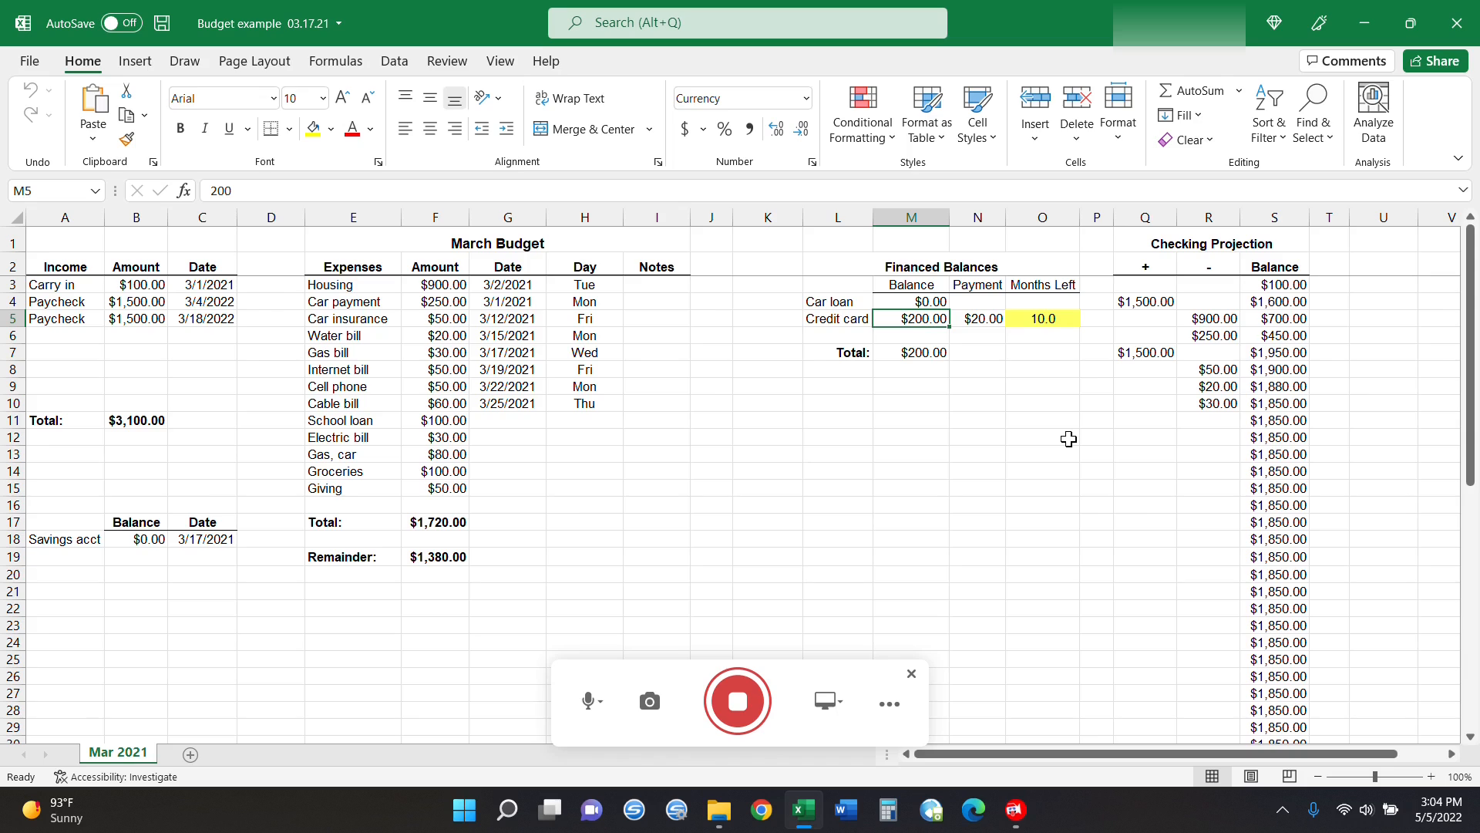
key("Right")
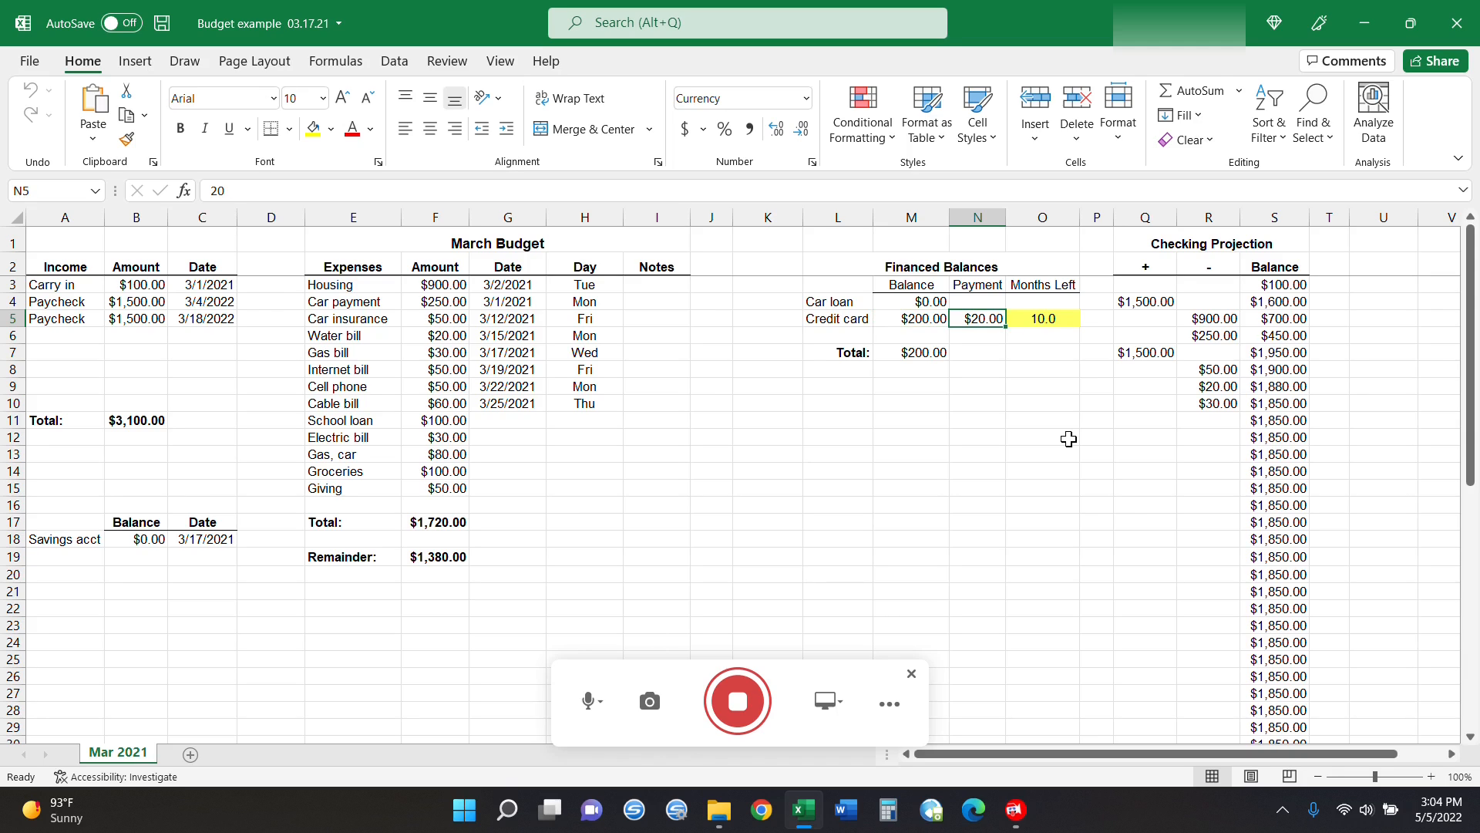
key("Right")
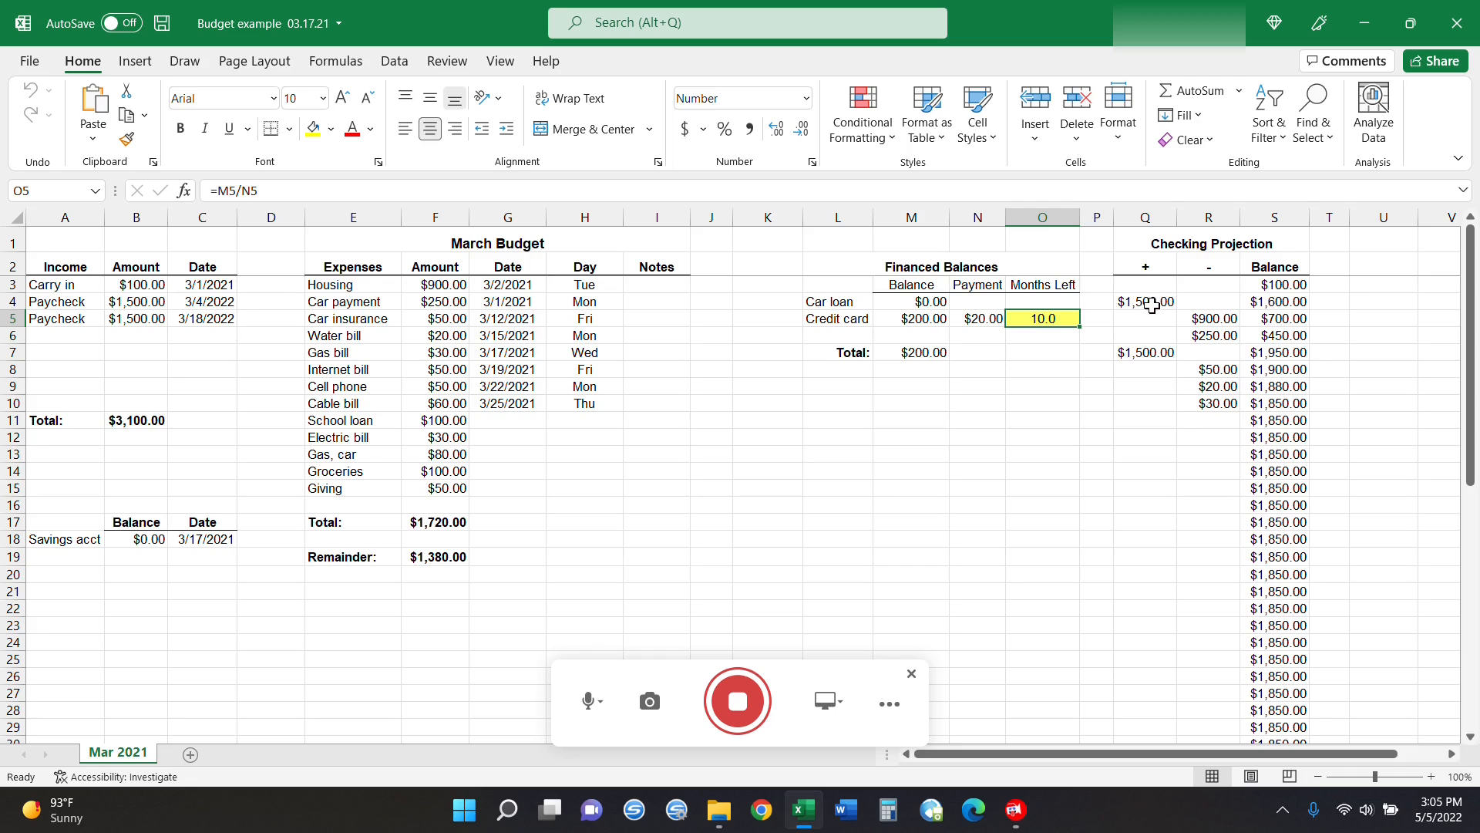
Examine the Checking Projection table, its starting balance, running balance formula, and the plus and minus entries.
left_click_drag(1163, 239, 1262, 449)
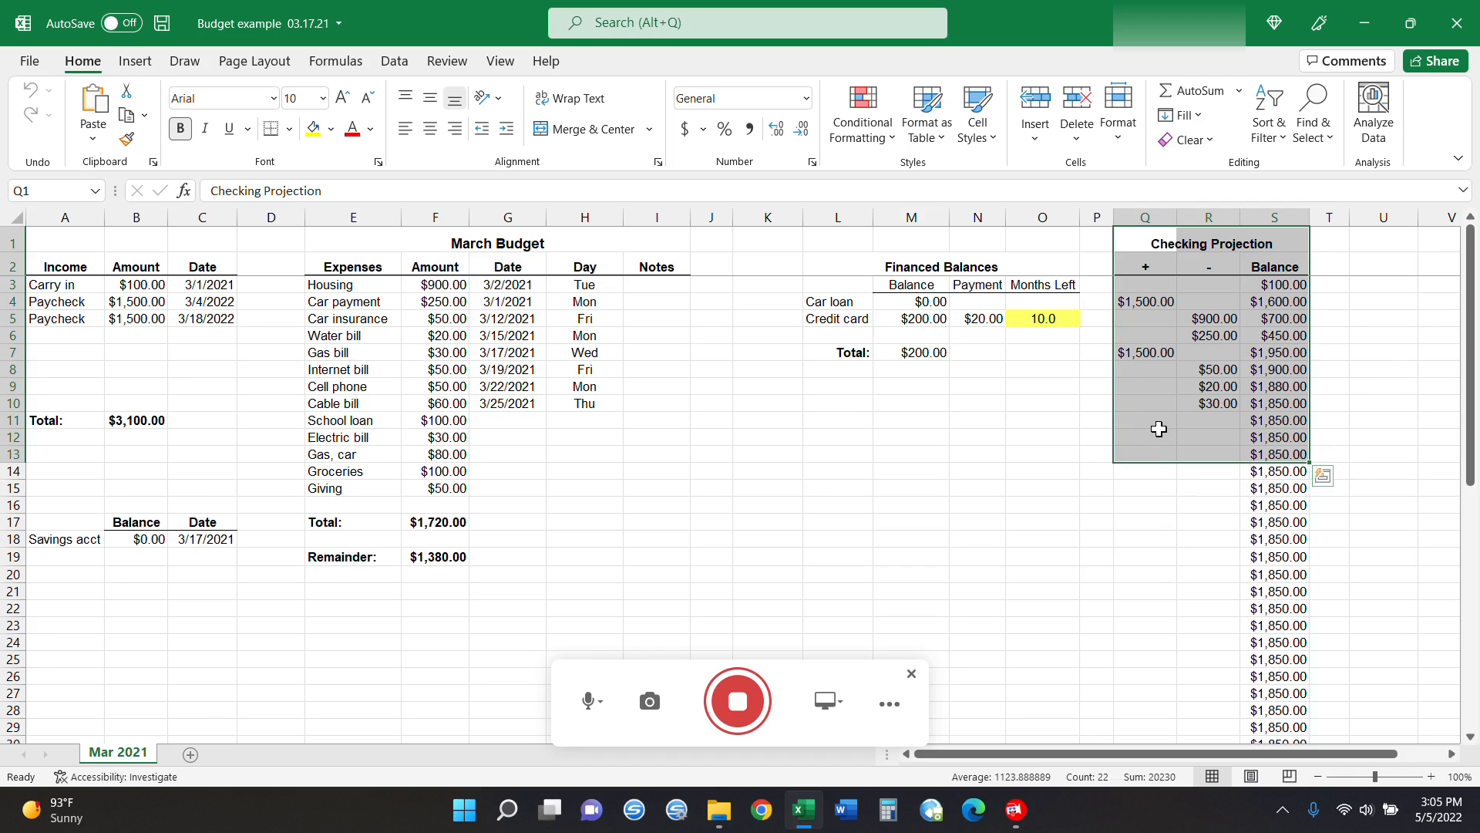
left_click(1156, 405)
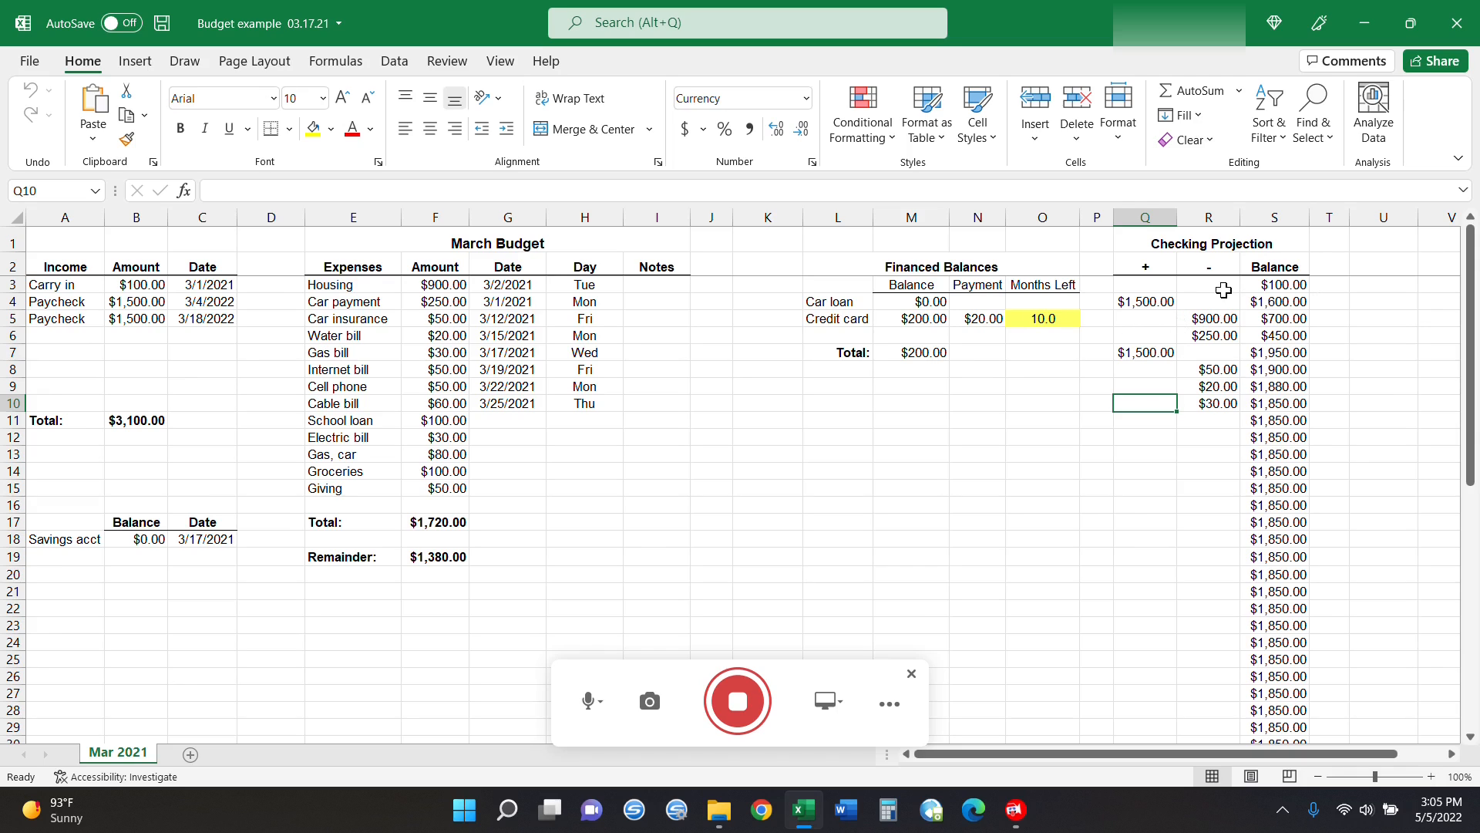
left_click(1272, 287)
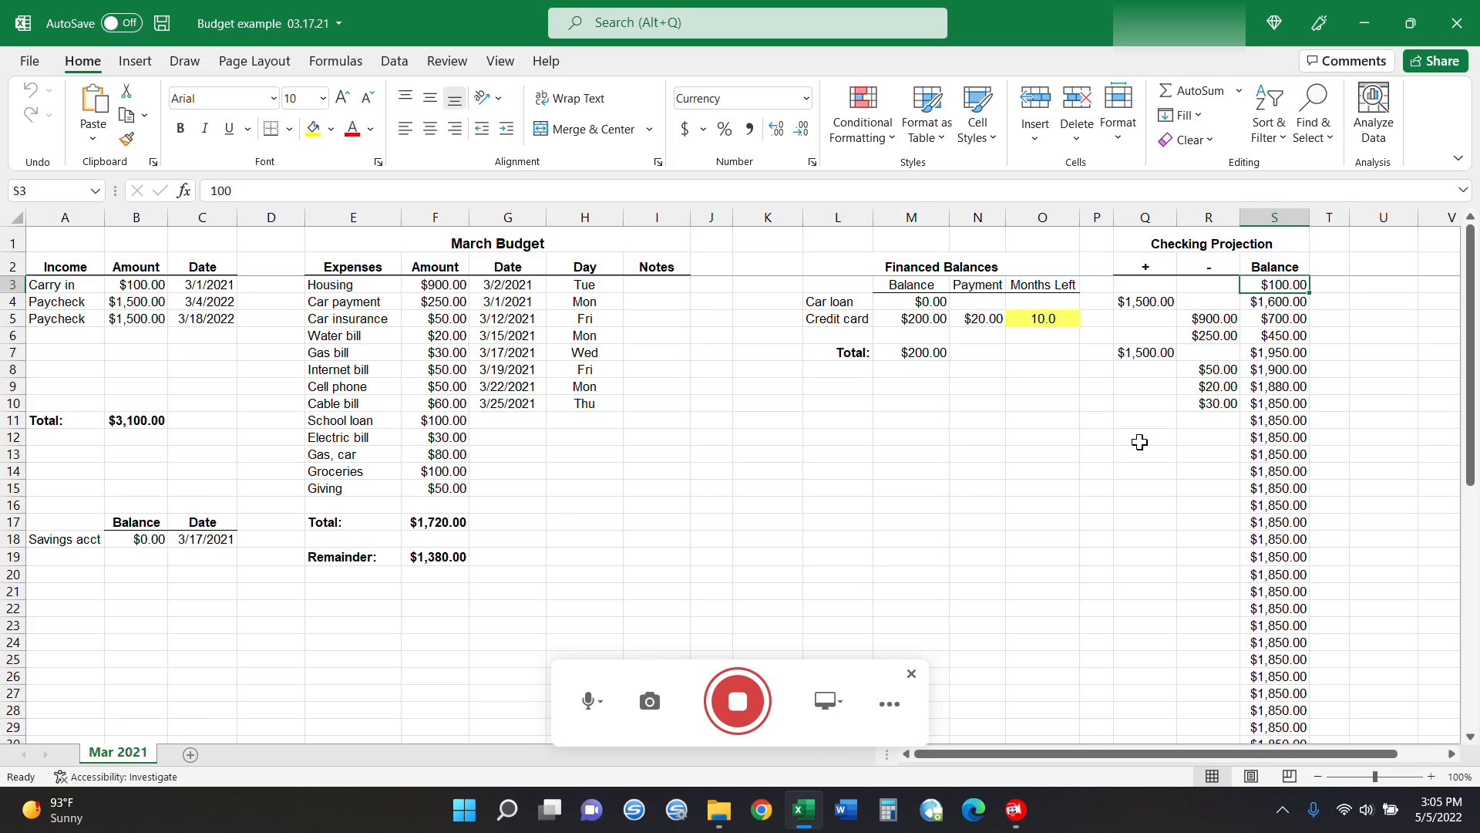
key("Down")
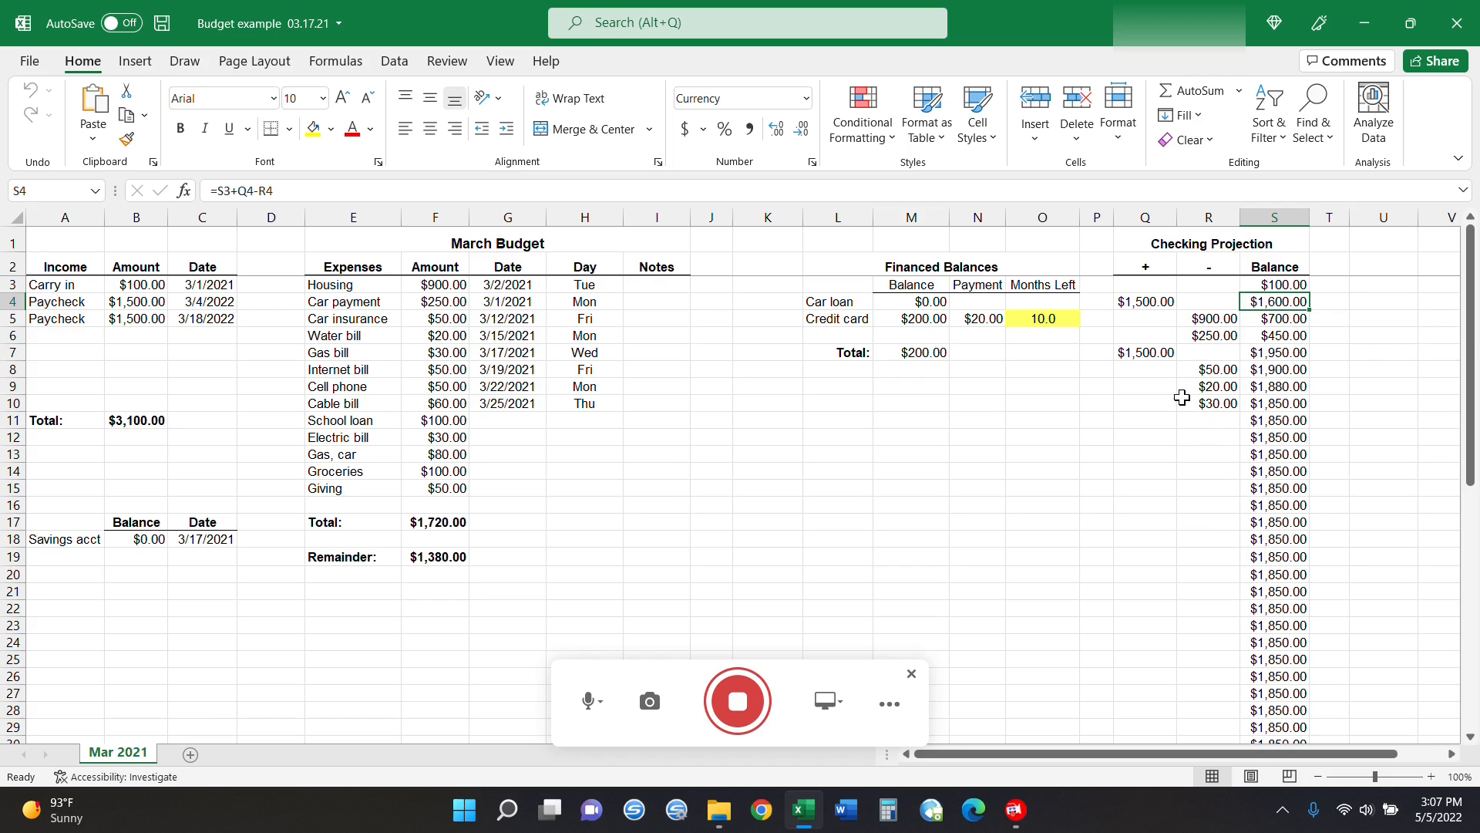
left_click_drag(1152, 302, 1224, 402)
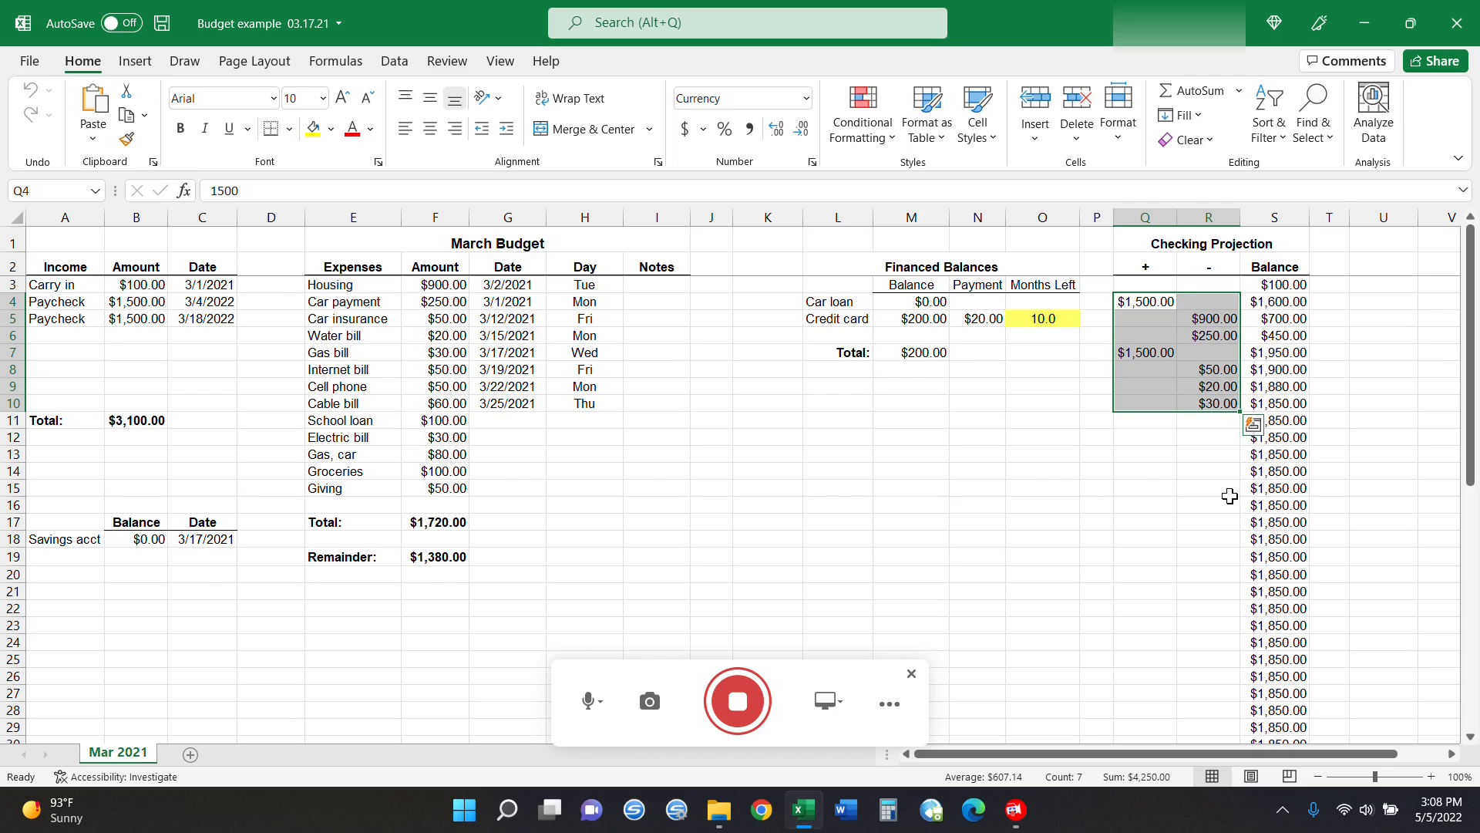
left_click(1191, 449)
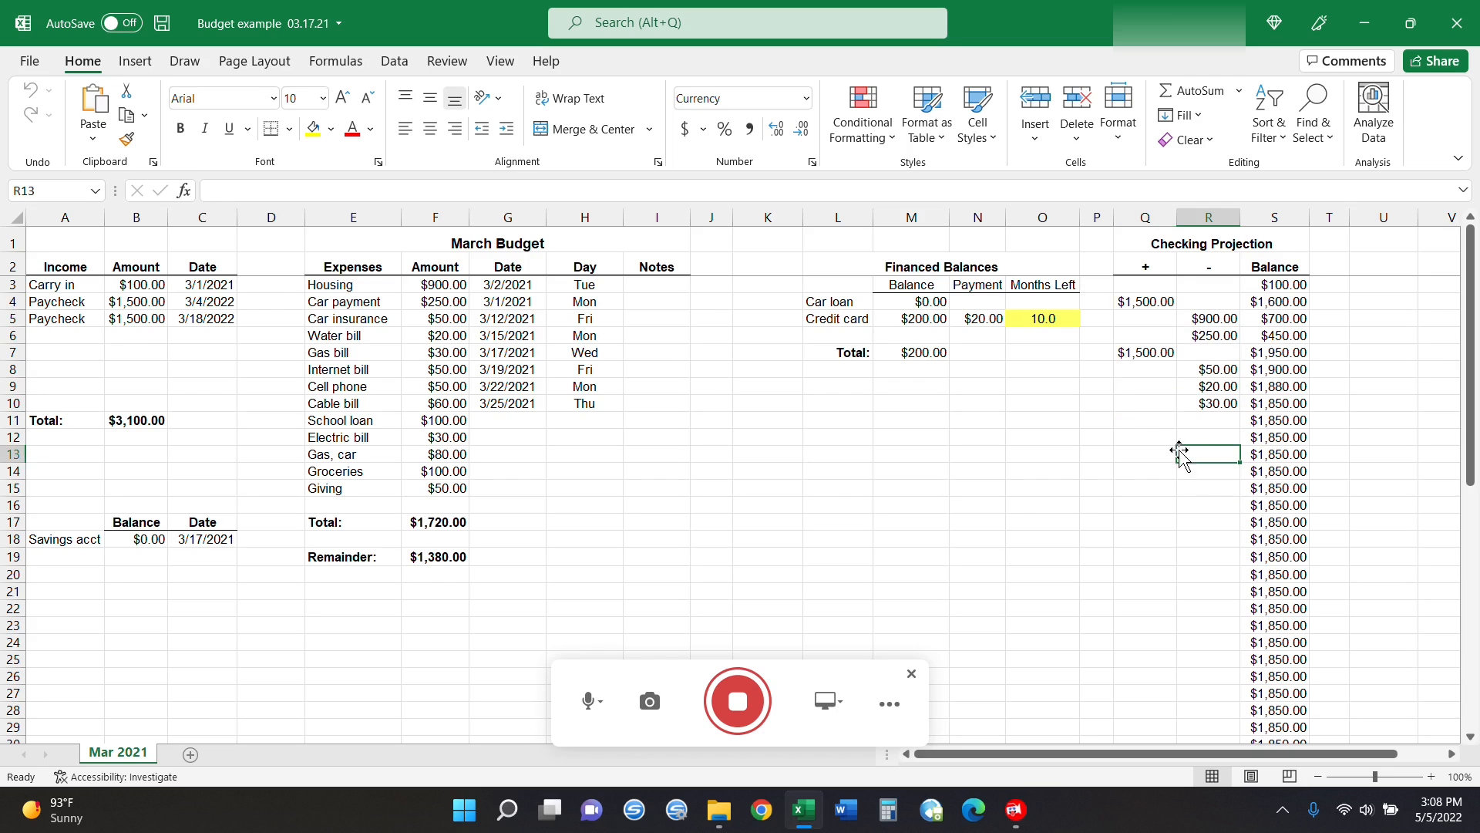
Test the checking projection with a 500 deposit in Q11, and clear the entry.
left_click(1164, 426)
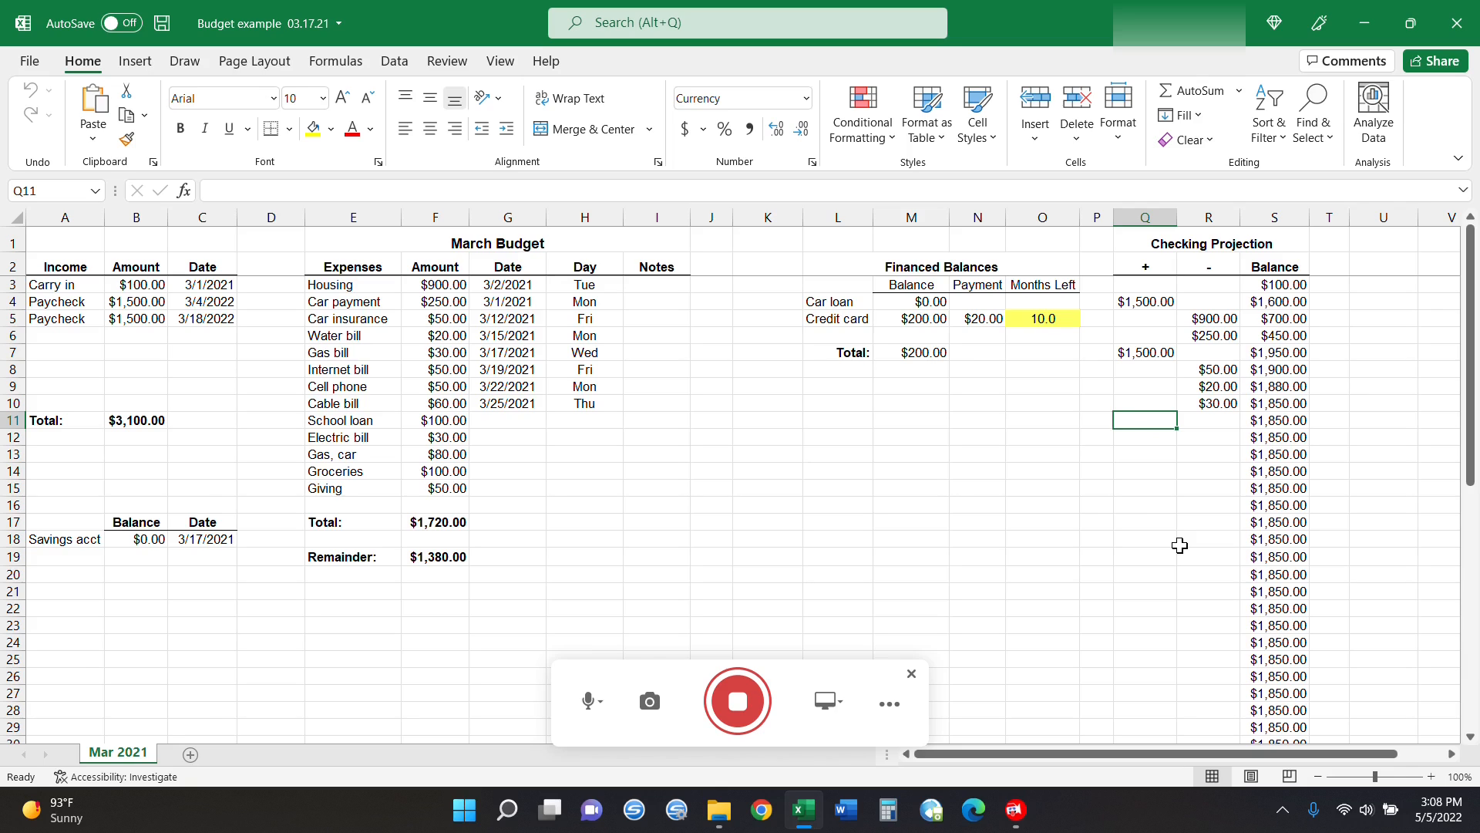
type("500")
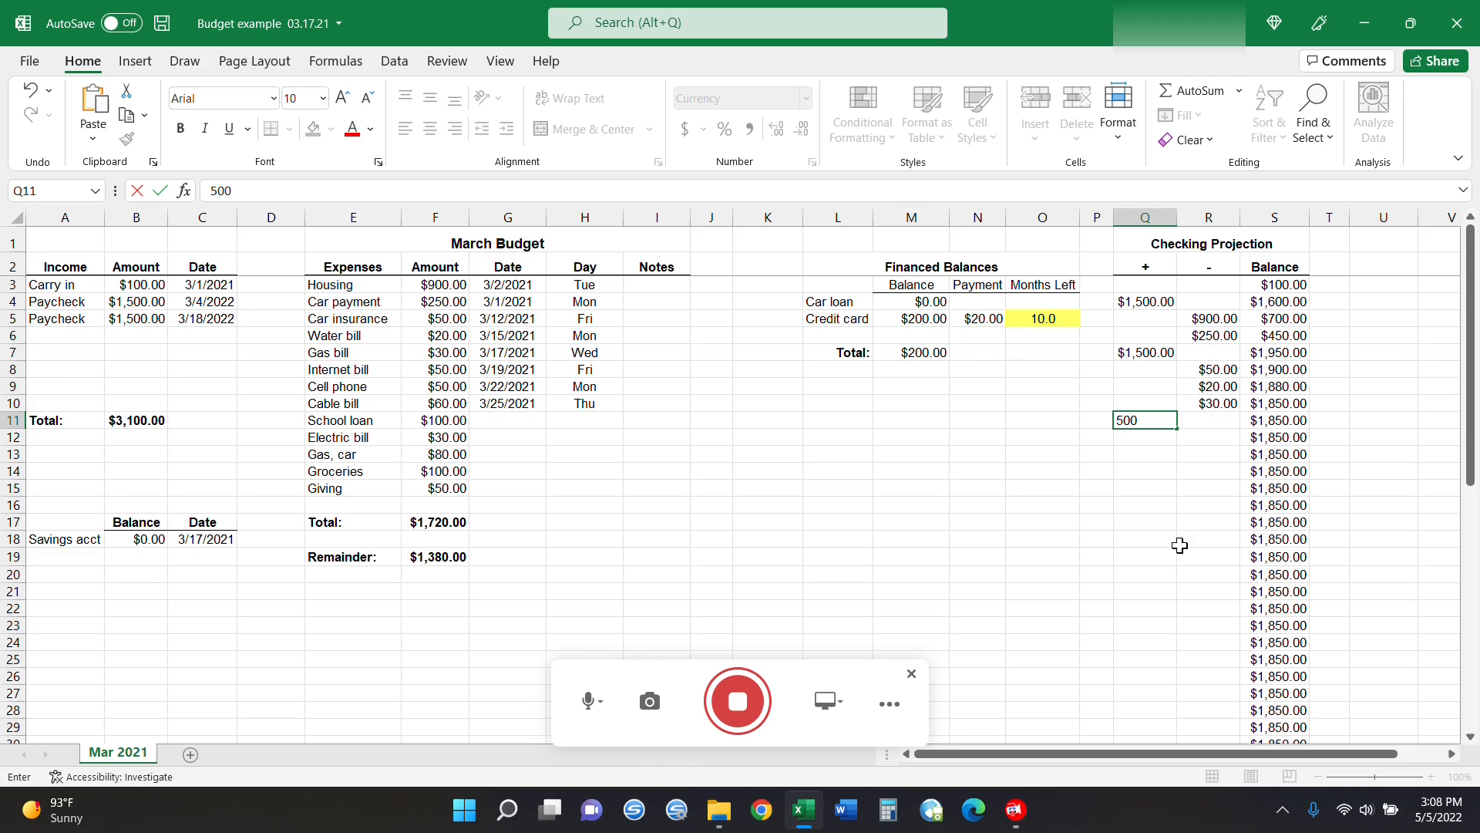
key("Return")
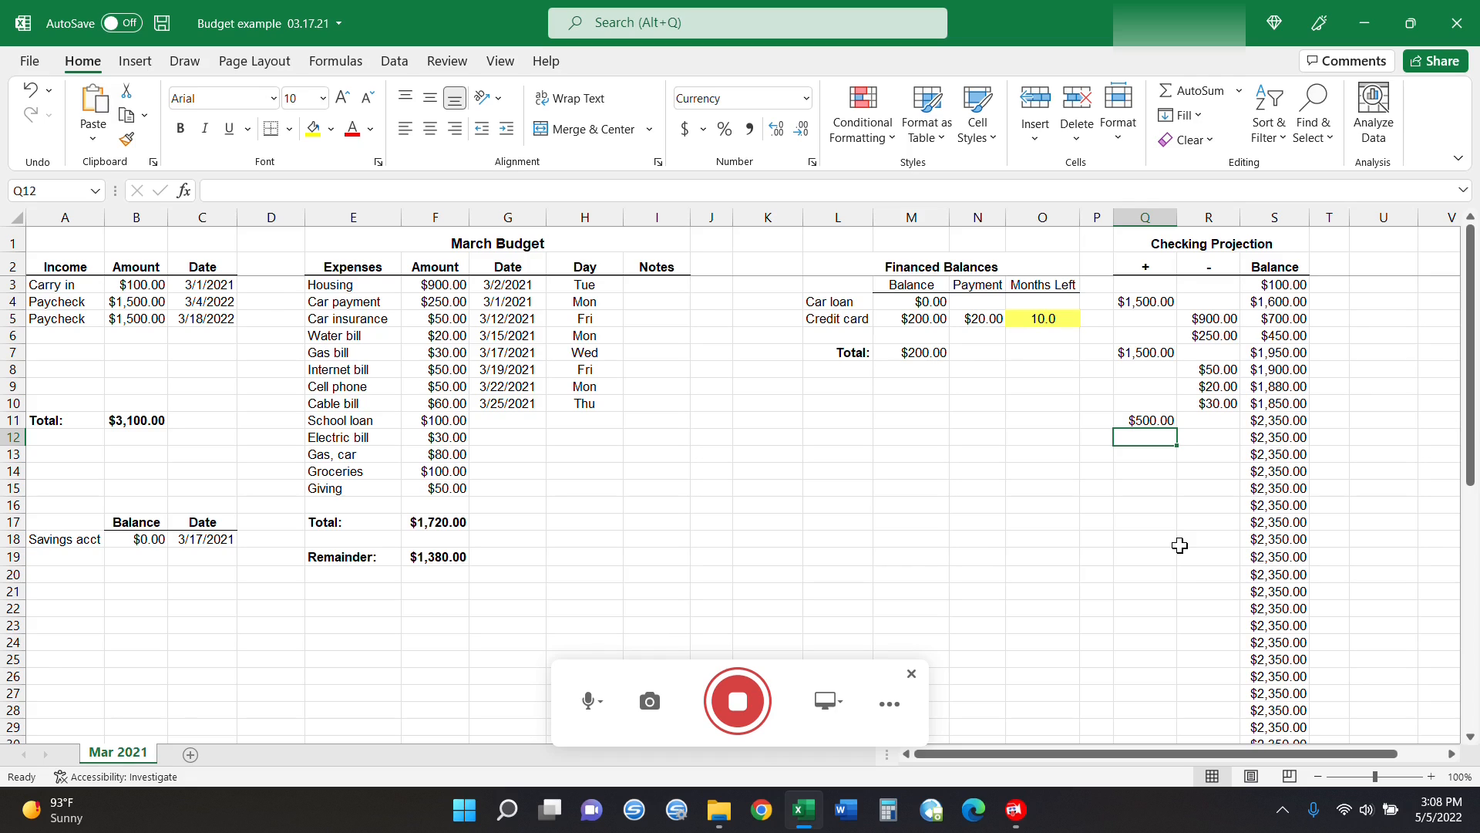
key("Up")
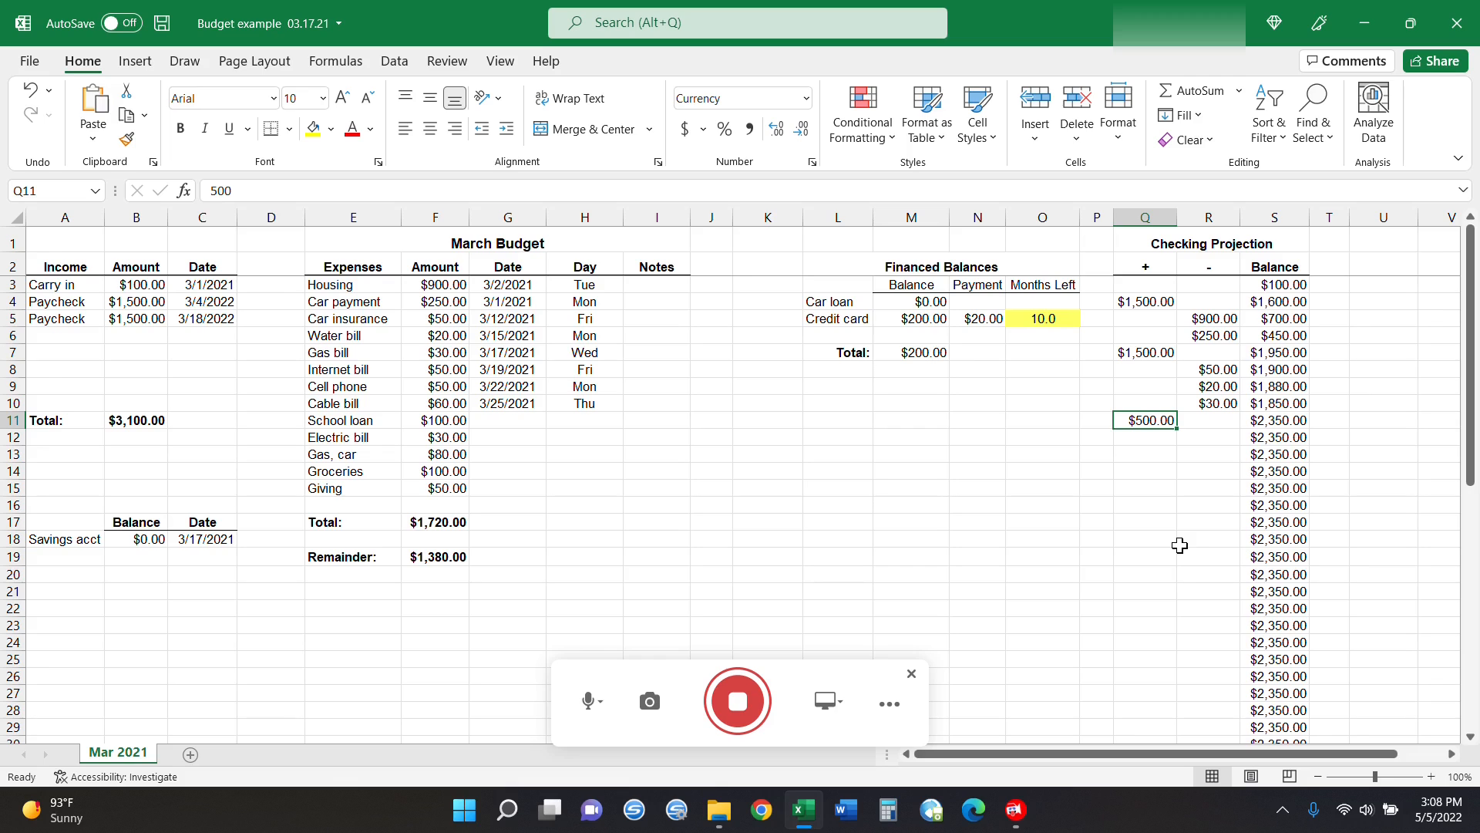
key("Delete")
Test the checking projection with a 500 withdrawal in R11, and clear the entry.
key("Right")
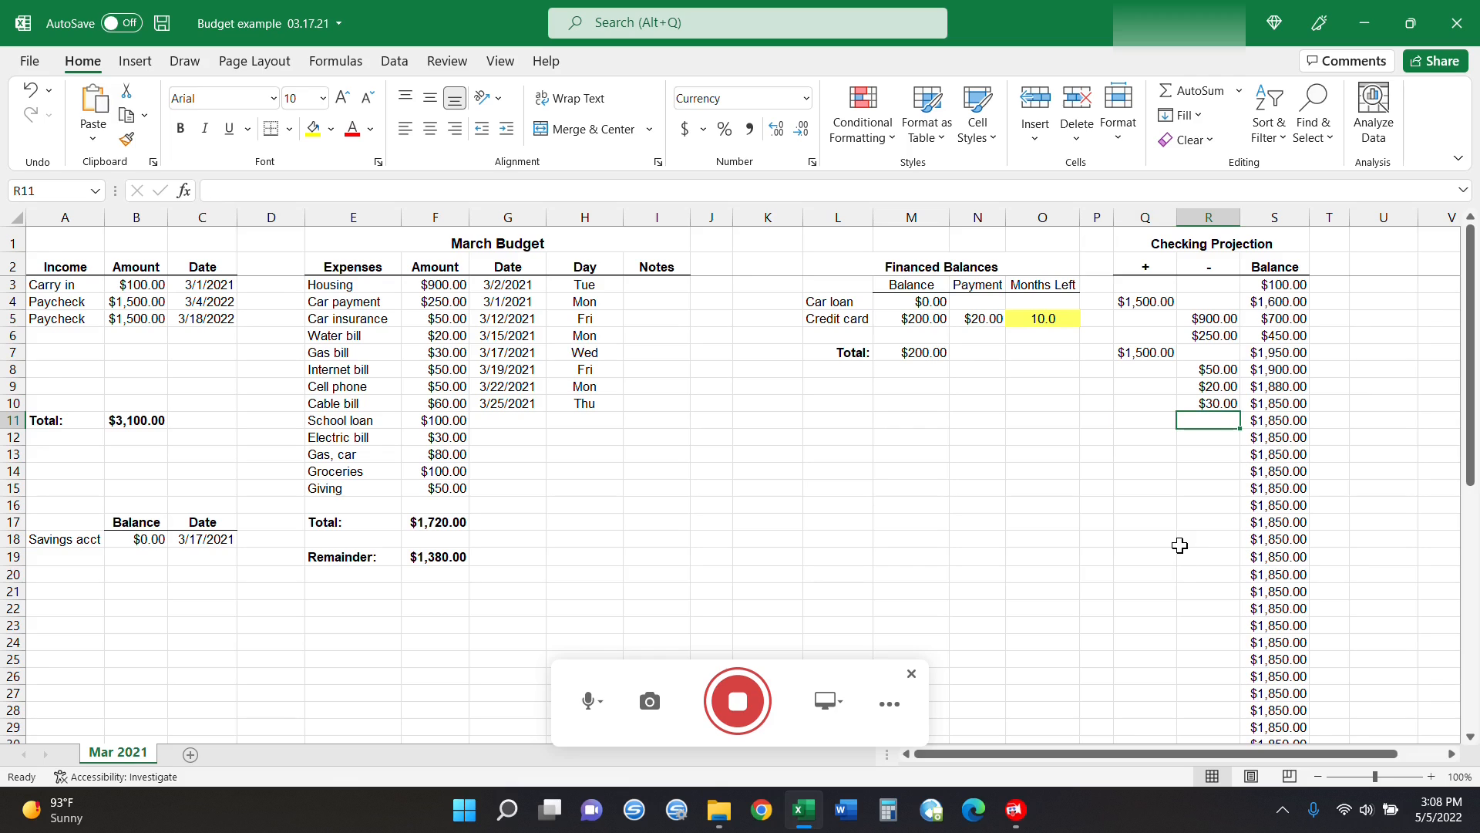
type("500")
key("Return")
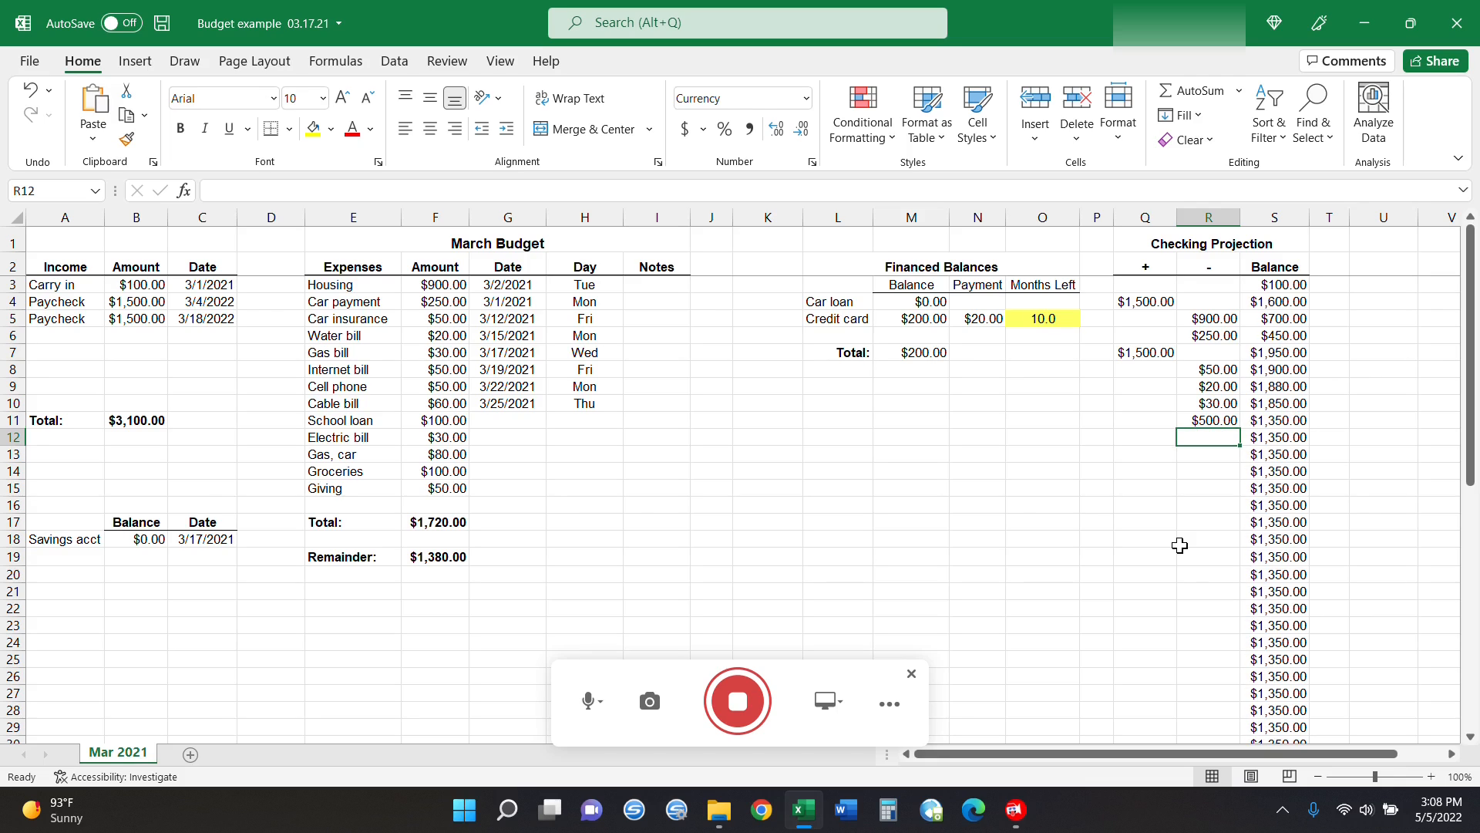
key("Up")
key("Delete")
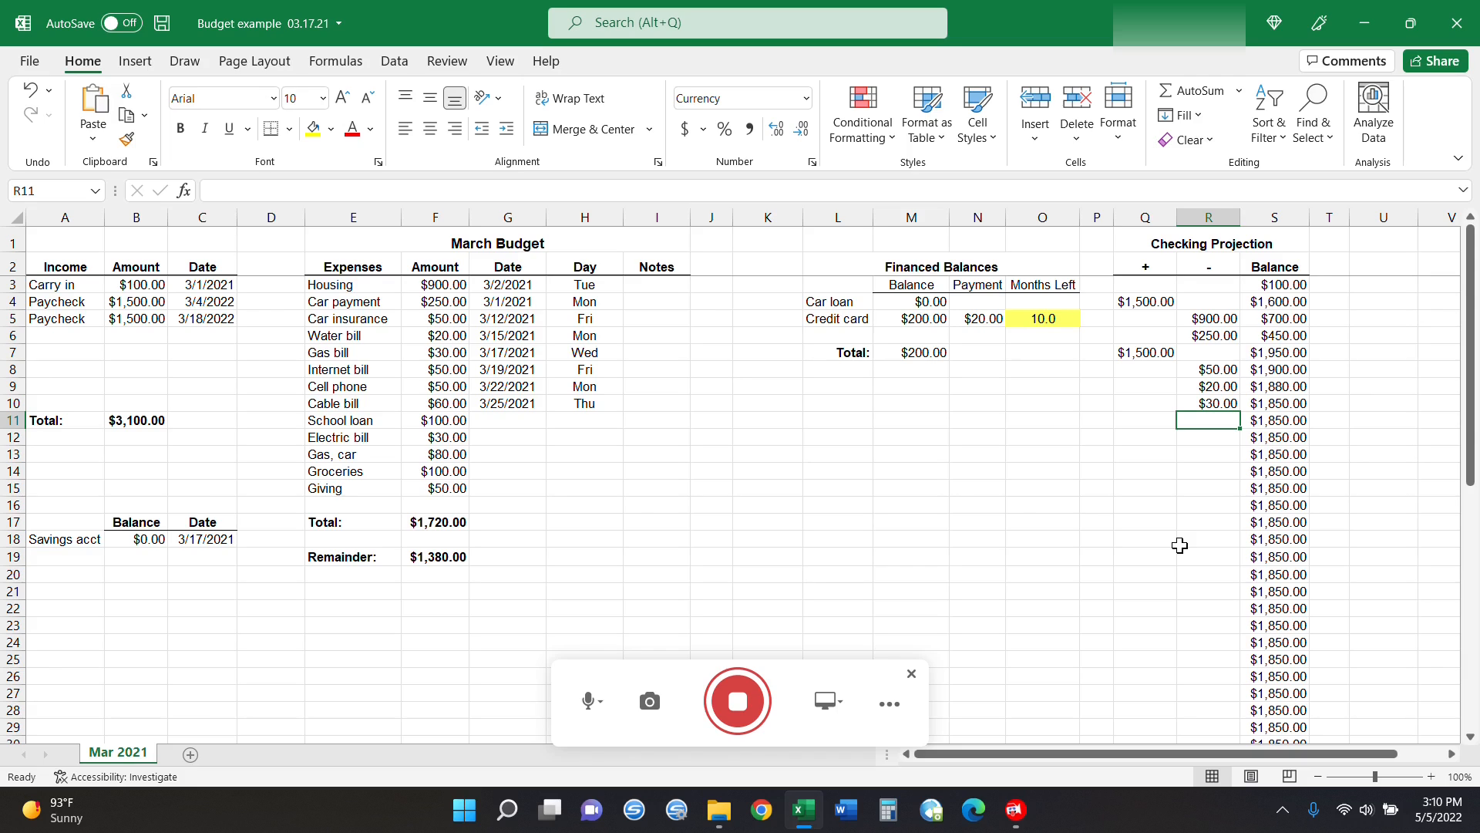
Set up a copy of the Mar 2021 sheet at the end of the workbook, and cancel it without creating the copy.
right_click(125, 759)
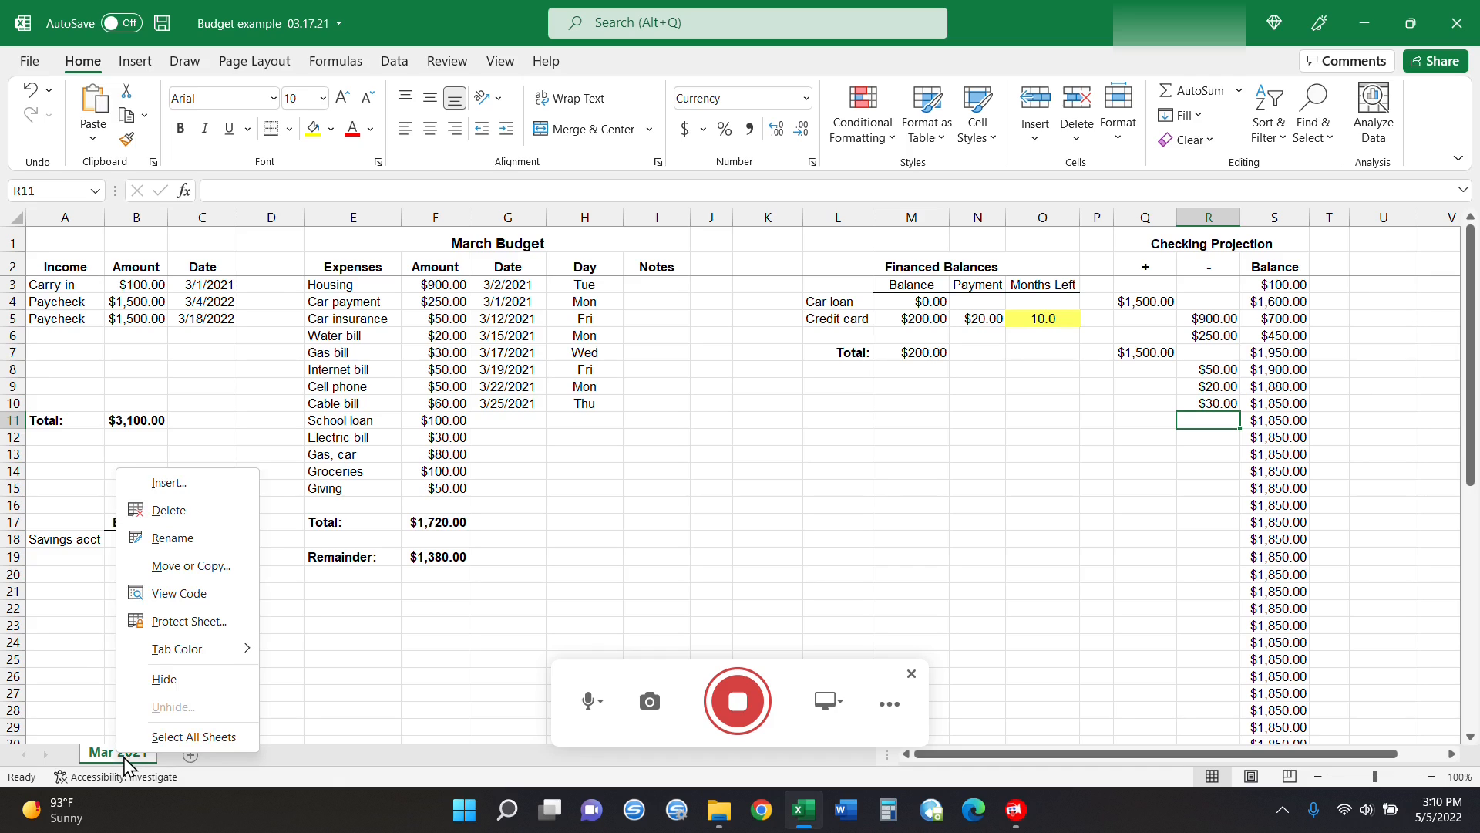
left_click(167, 567)
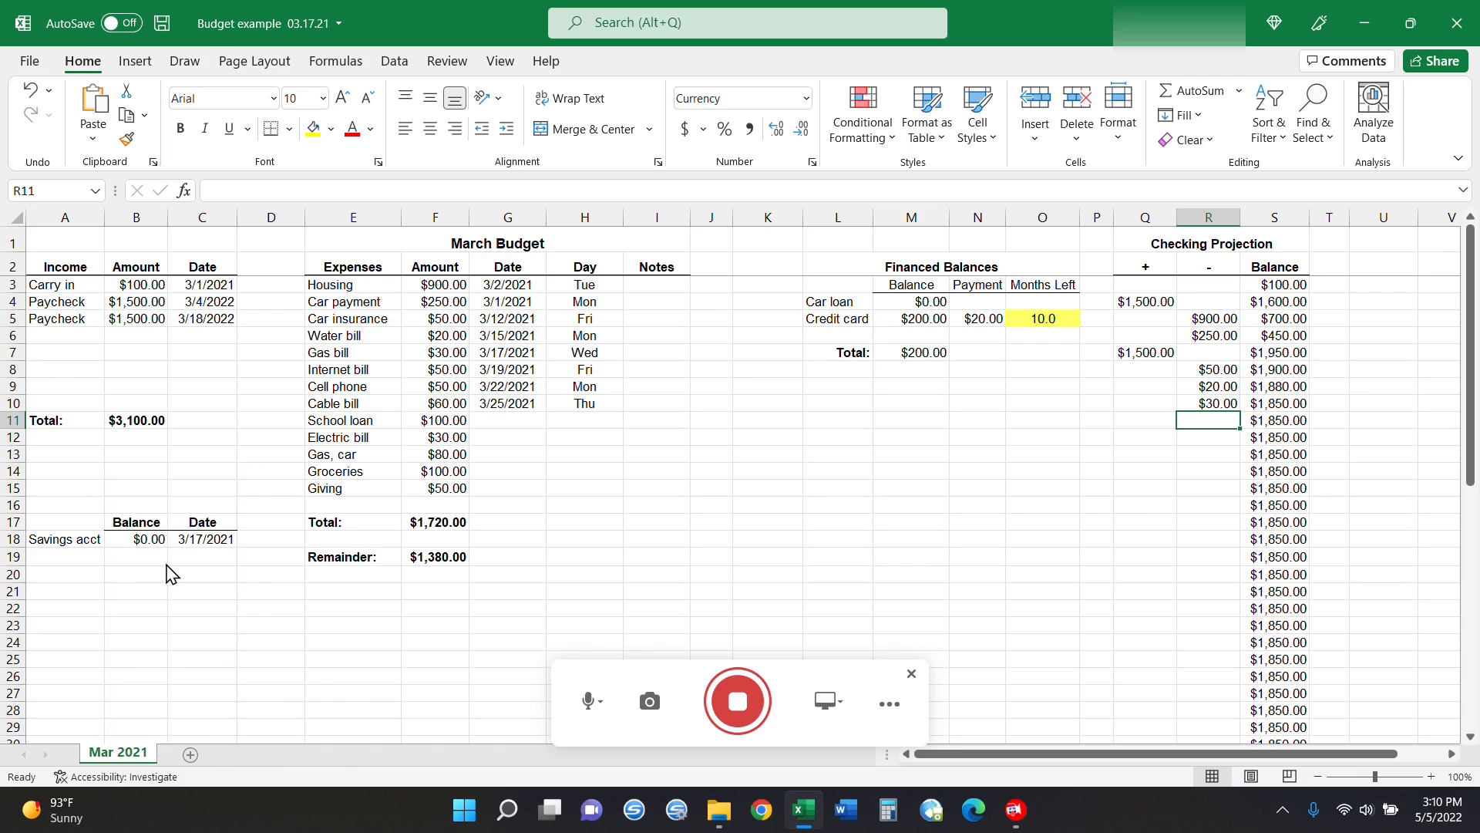
left_click_drag(179, 451, 325, 445)
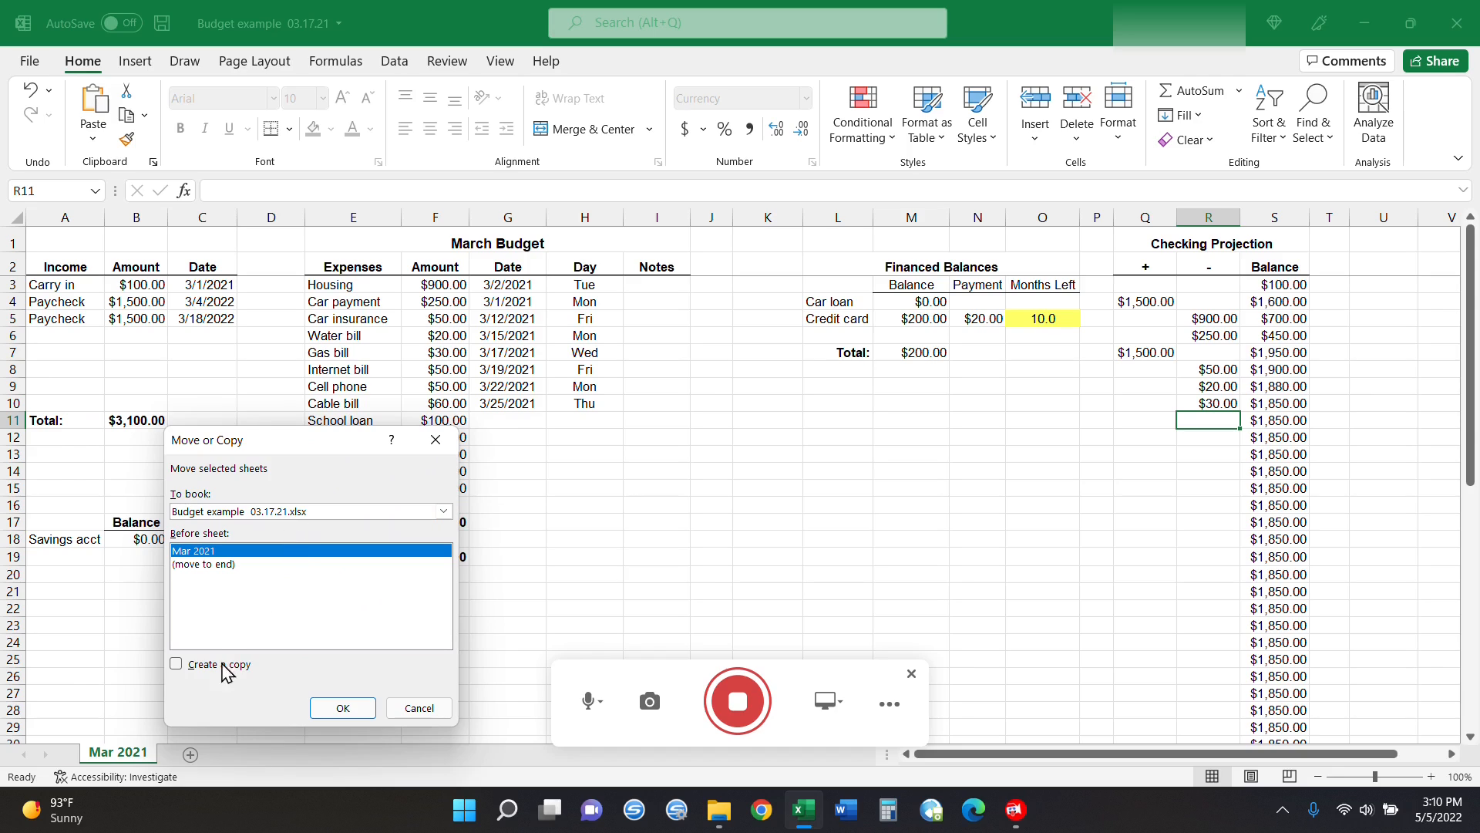
left_click(176, 664)
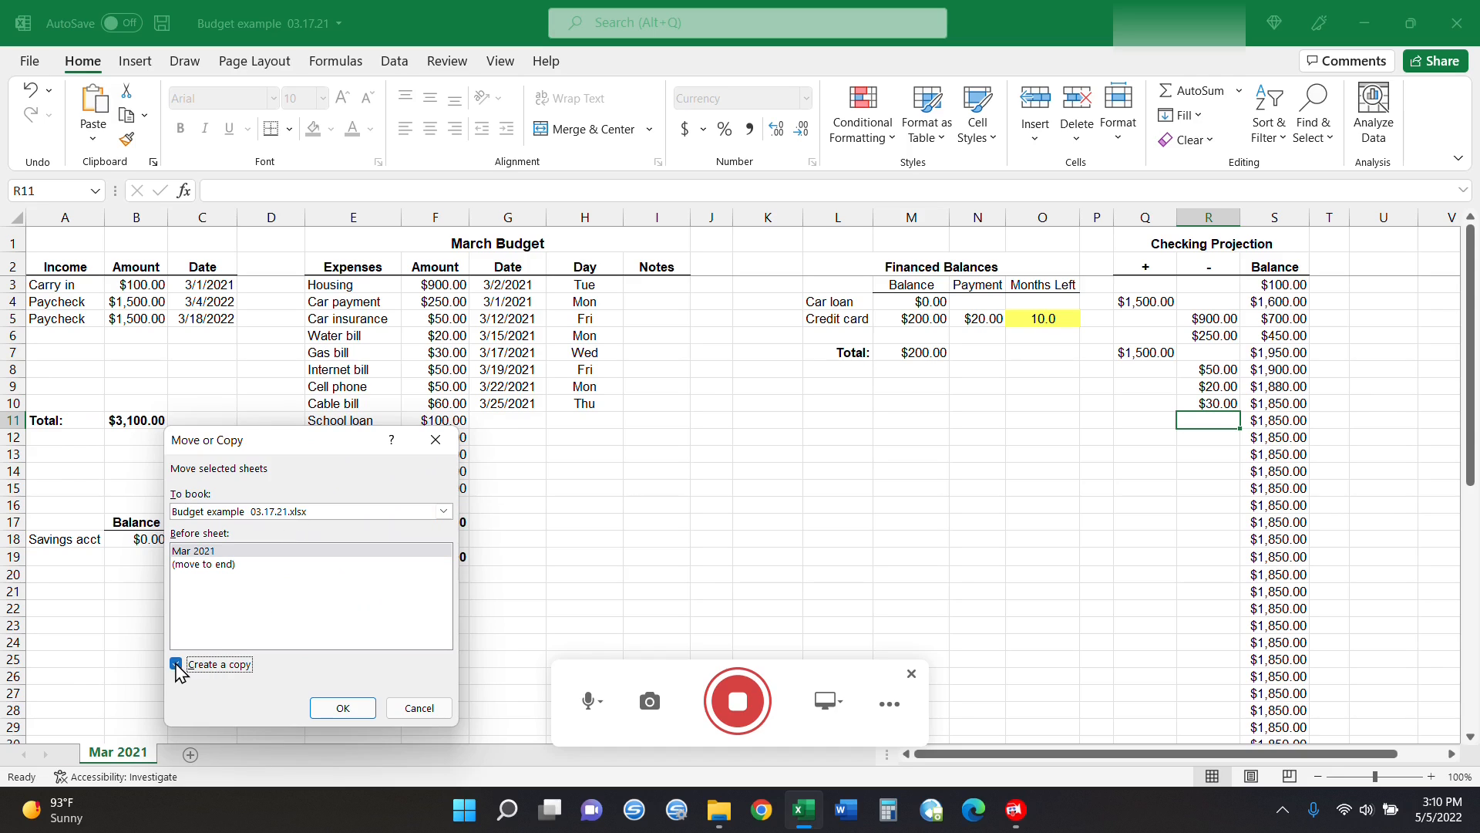
left_click(221, 567)
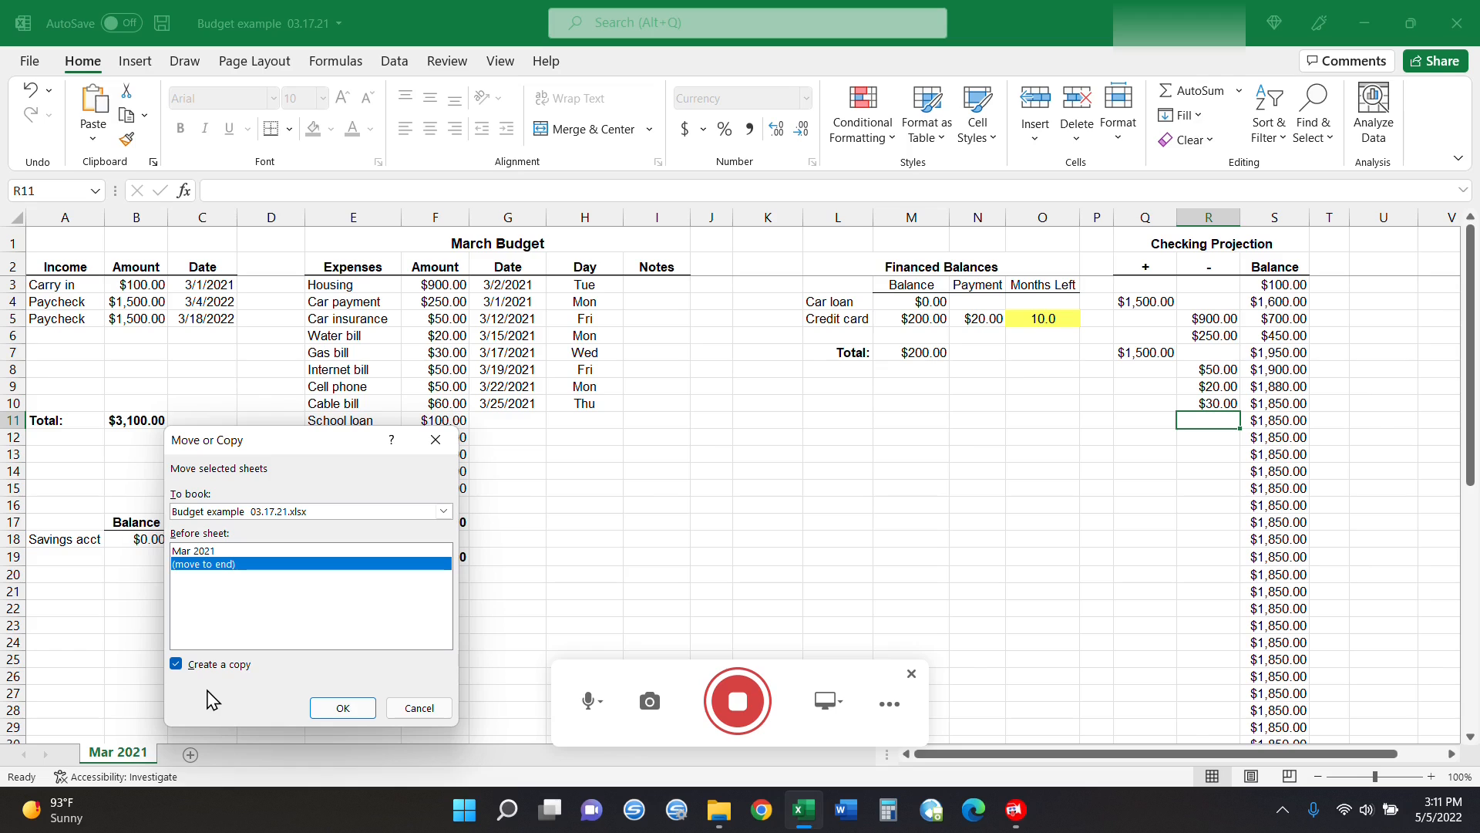
left_click(405, 713)
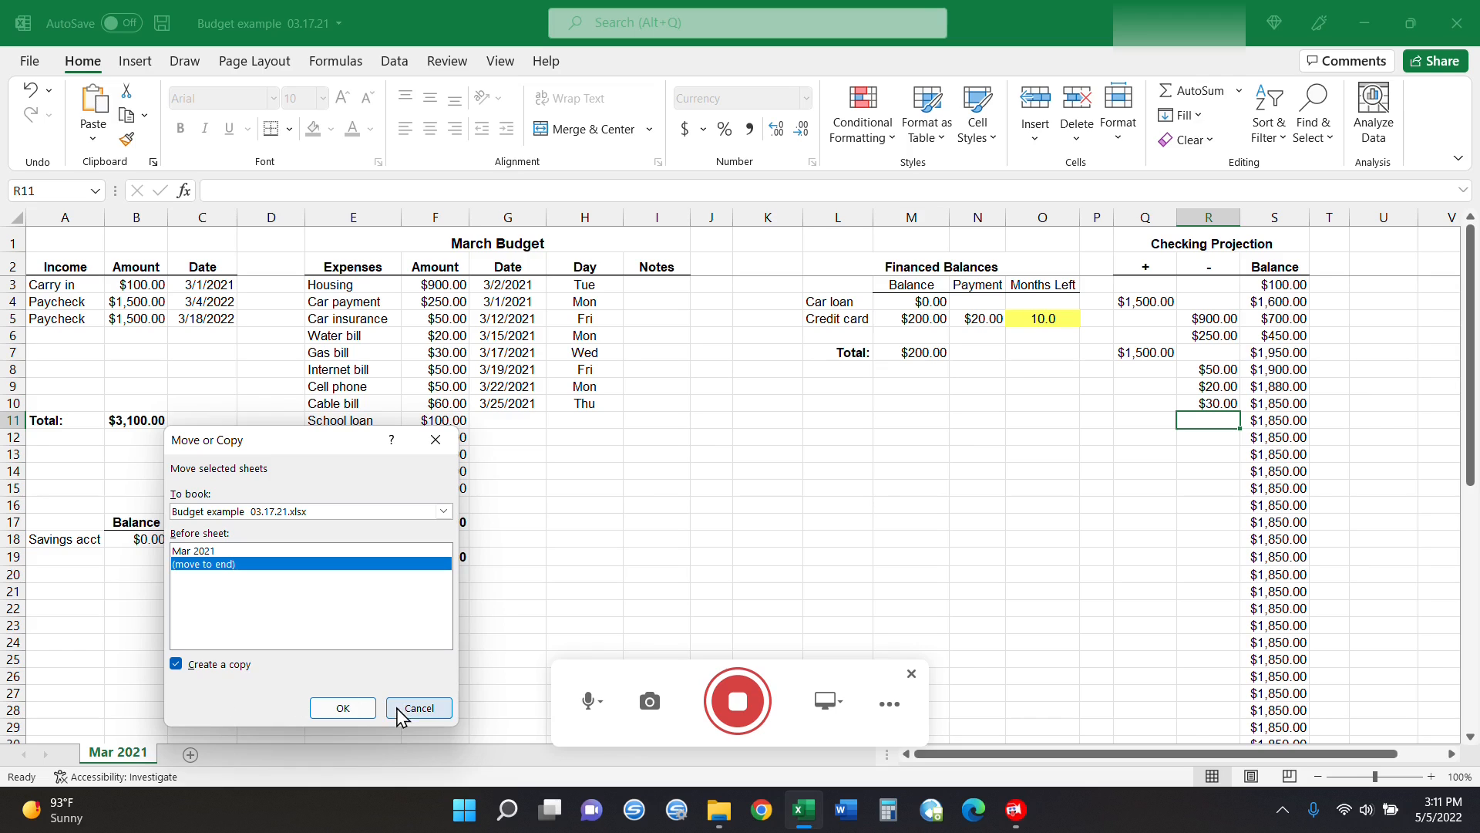